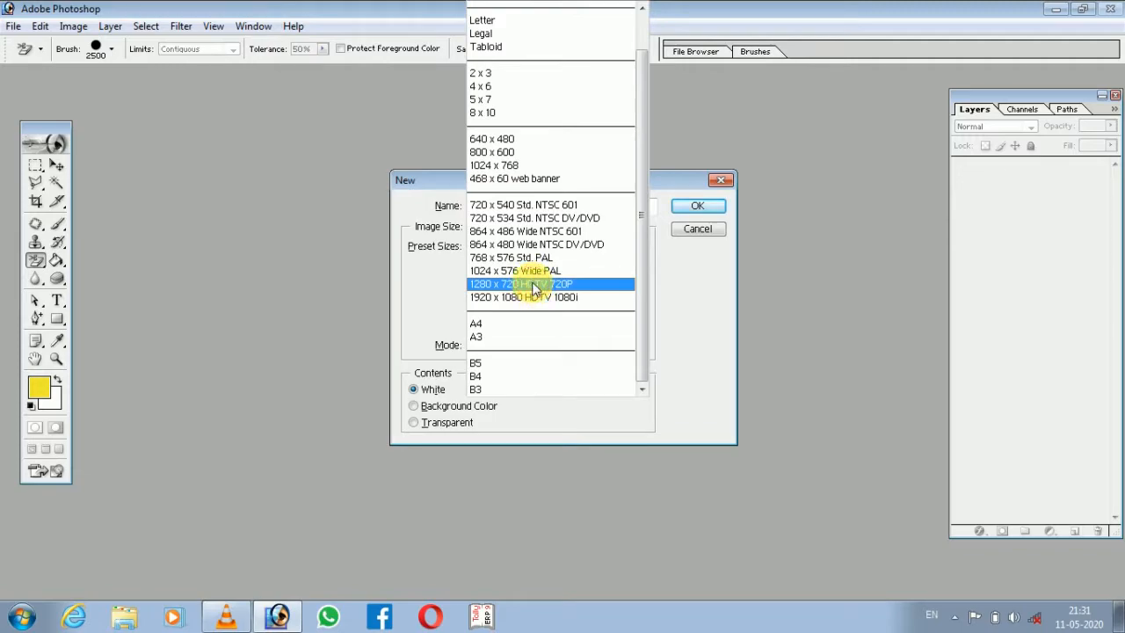
Create a new 1280 x 720 HDTV 720P document at 72 pixels/inch in RGB Color with white contents.
key(shift+Tab)
click(440, 407)
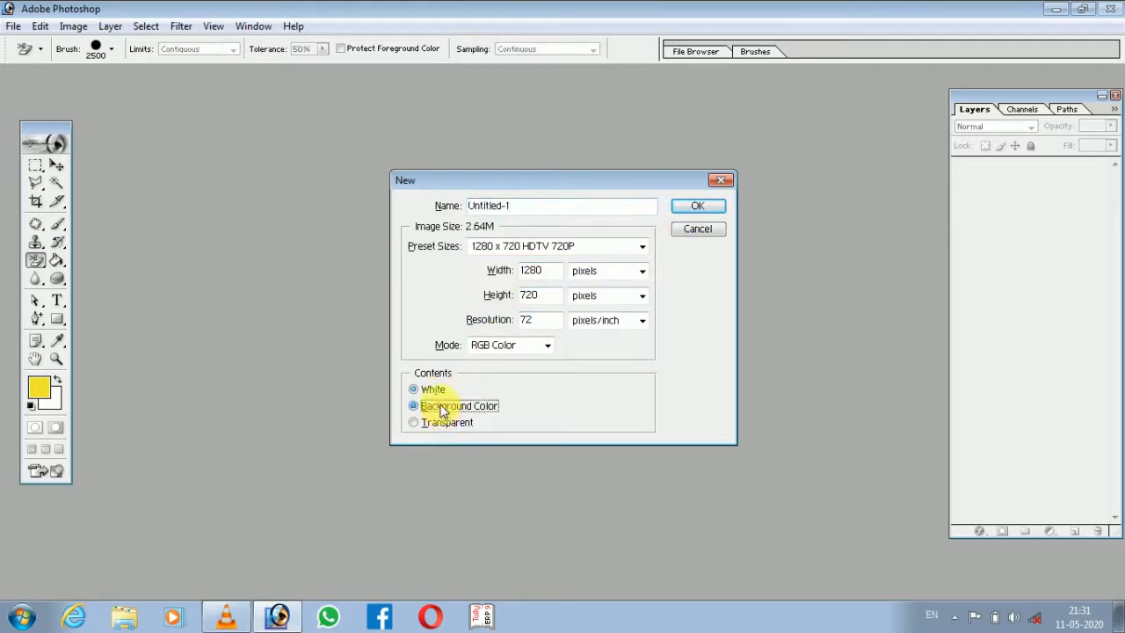
click(432, 390)
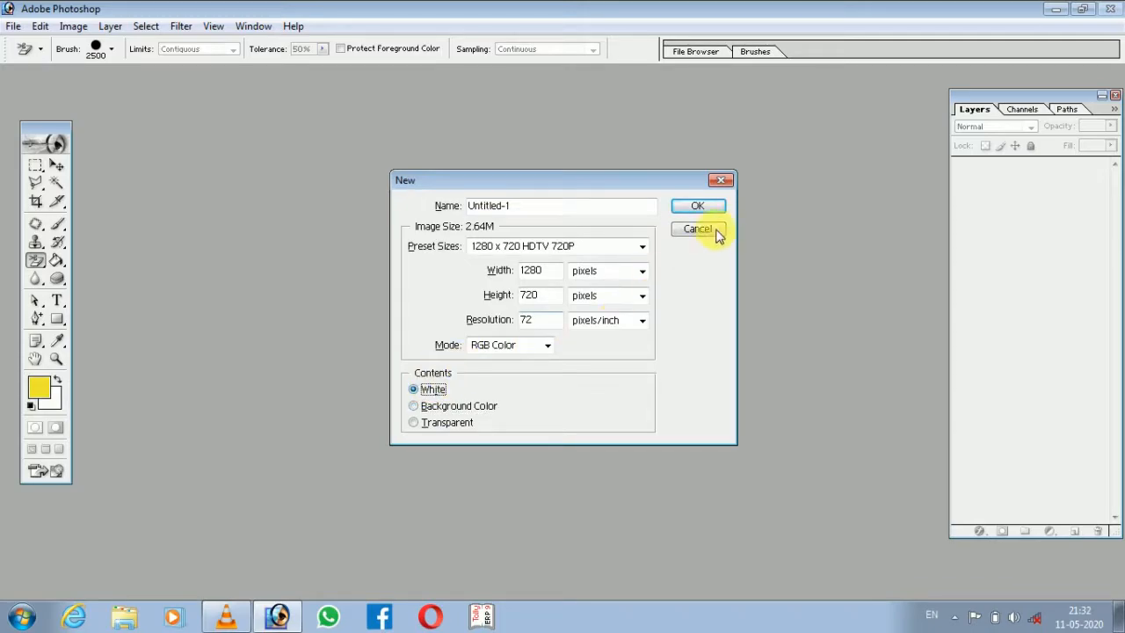
click(699, 208)
click(683, 80)
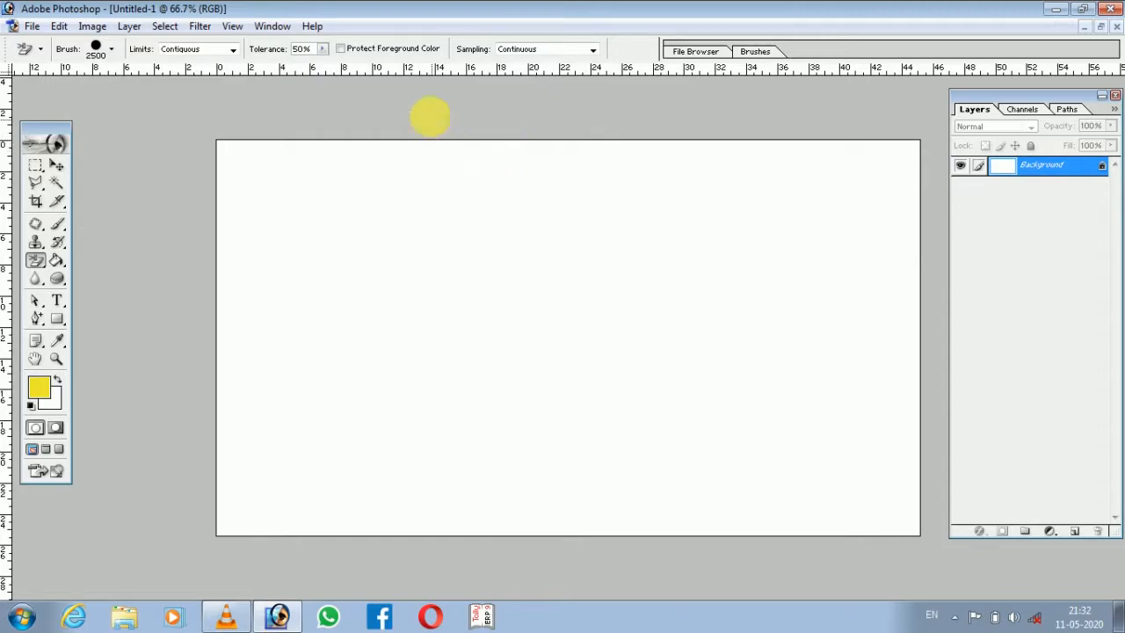
With the rulers shown, place two horizontal and two vertical guides about 2 cm inside the canvas edges.
key(ctrl+r)
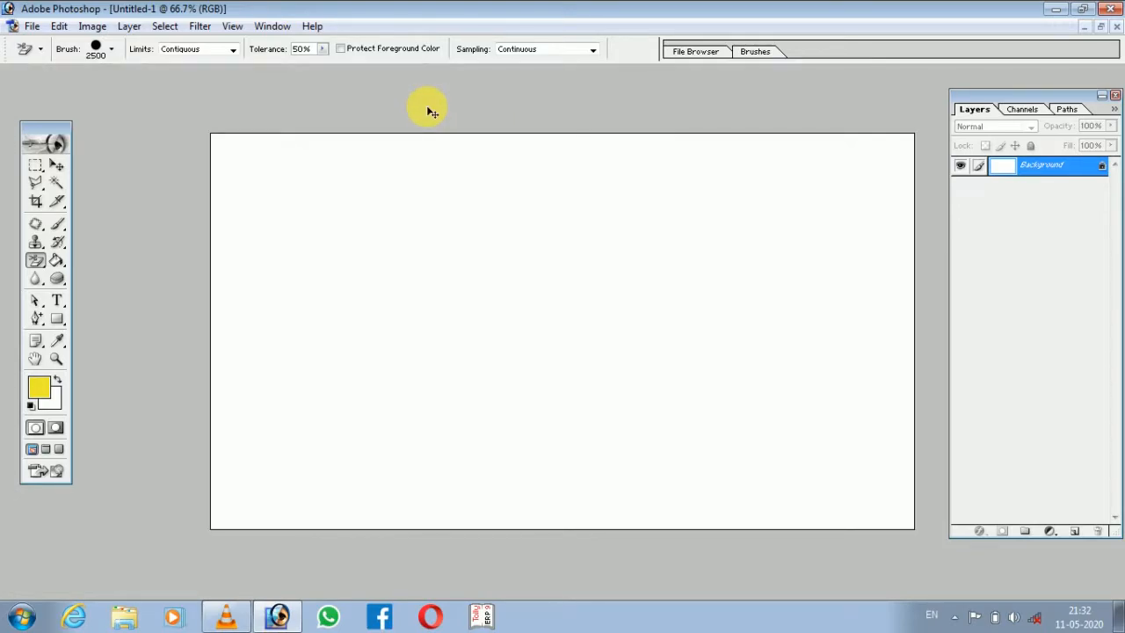
key(ctrl+r)
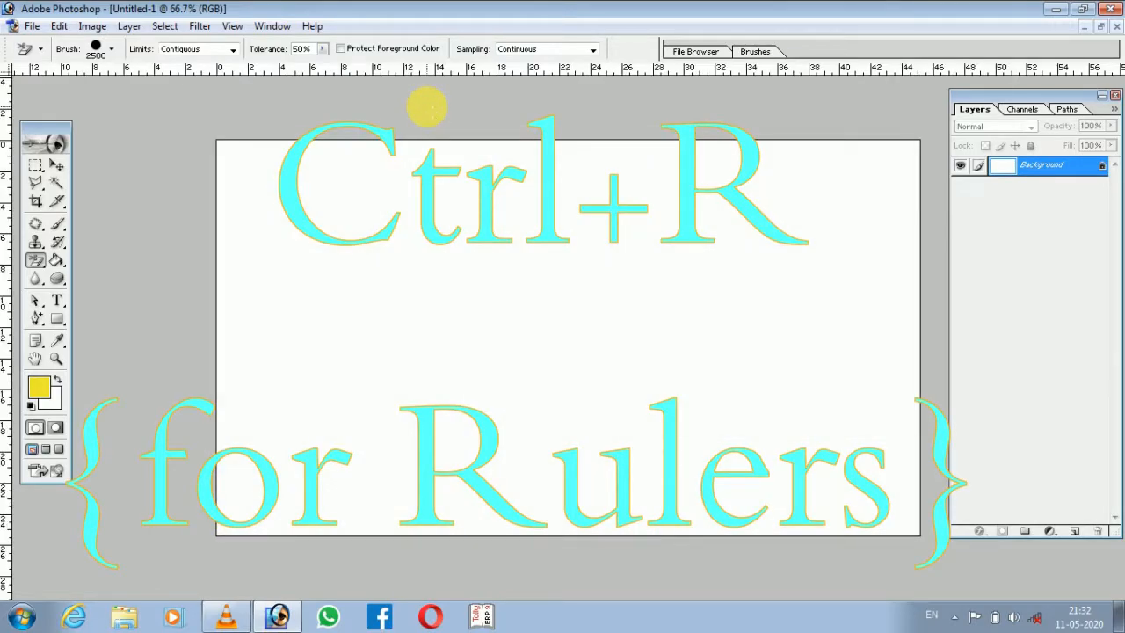
drag(427, 74, 443, 179)
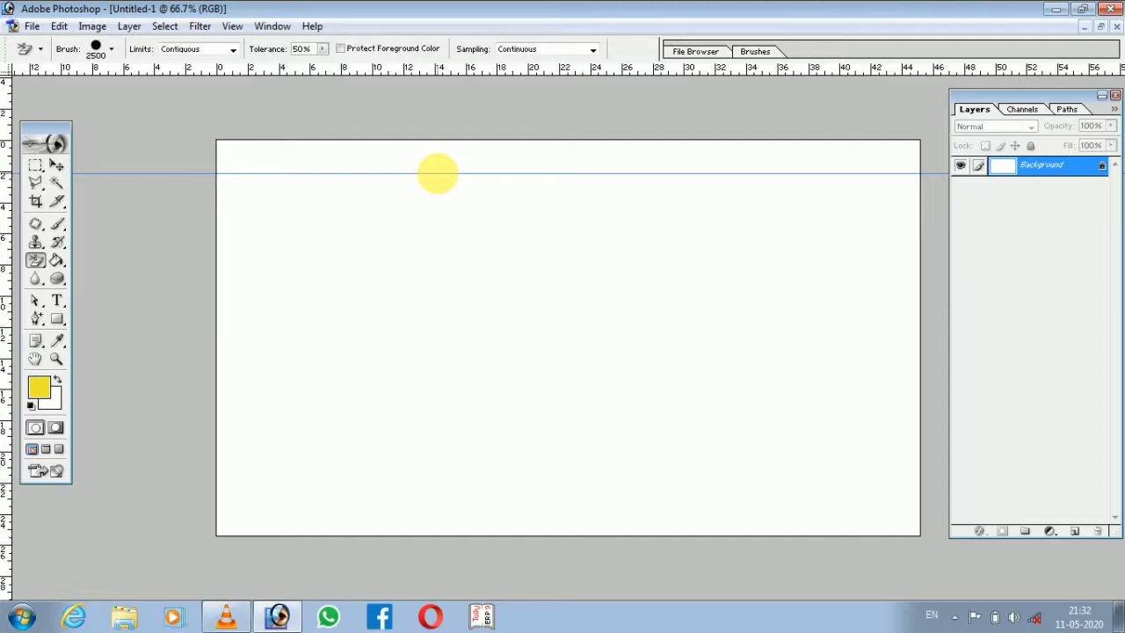
drag(428, 76, 486, 508)
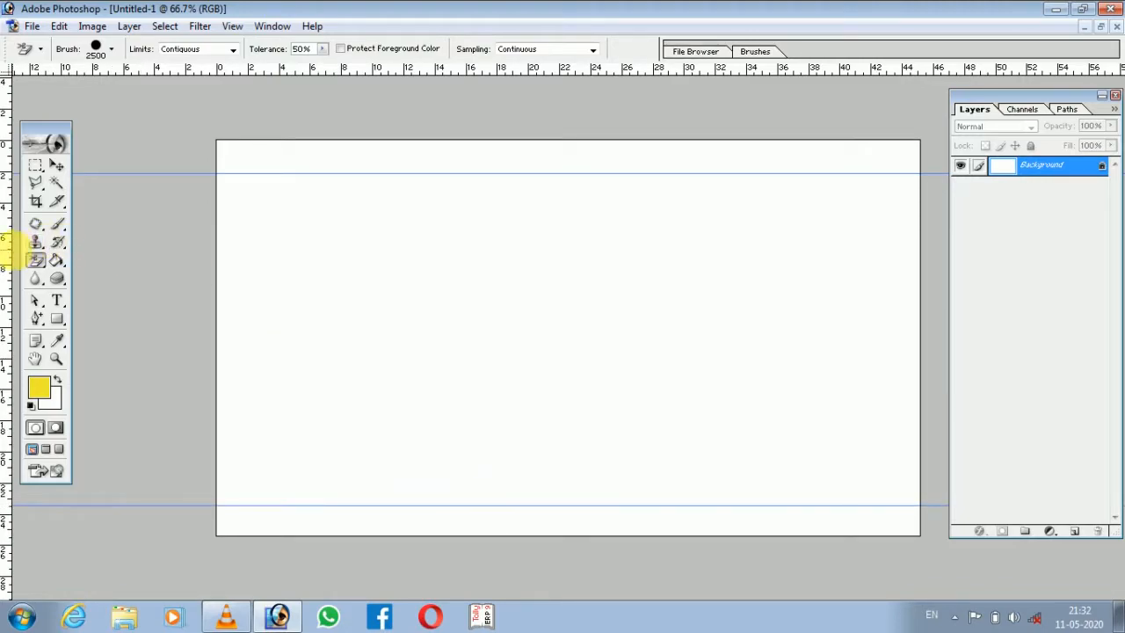
drag(7, 260, 252, 323)
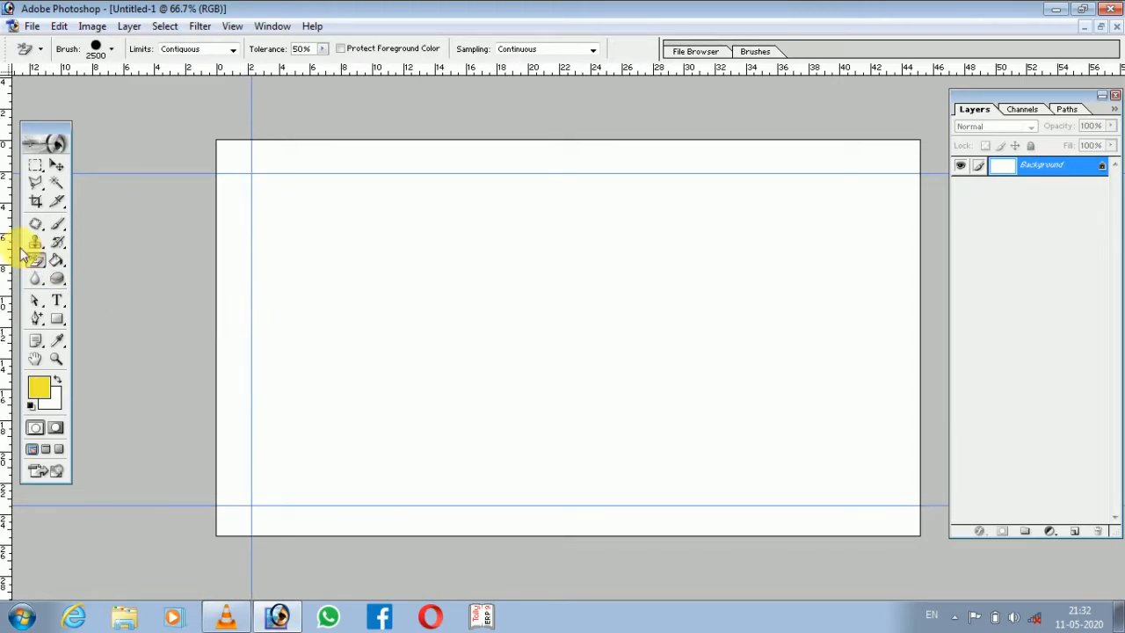
drag(5, 230, 896, 324)
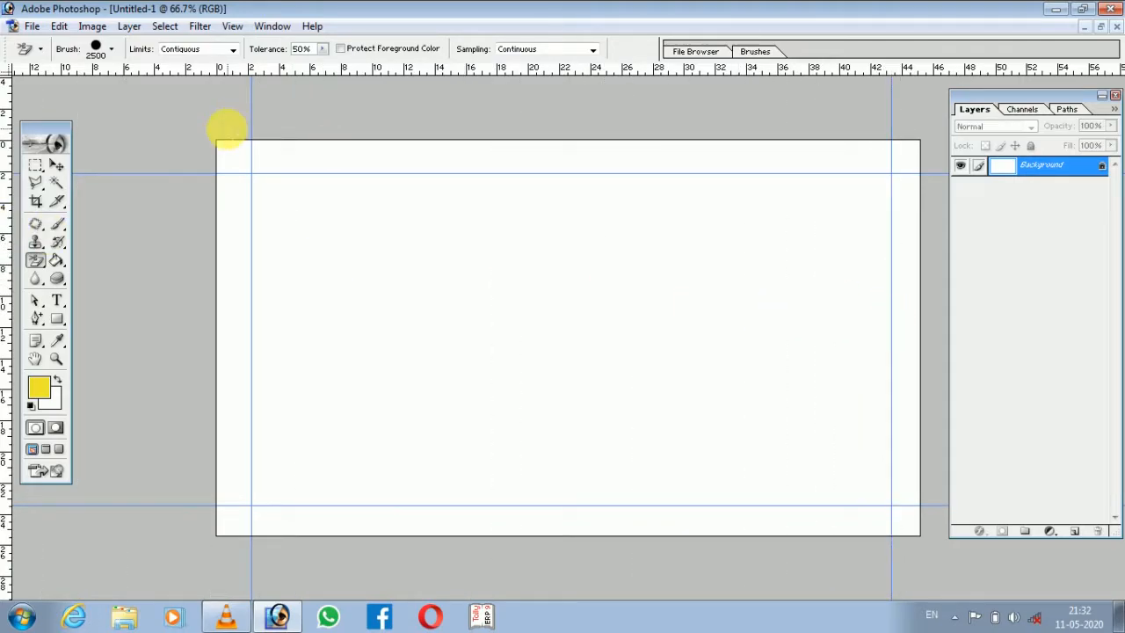
Select the rectangle enclosed by the guides, invert the selection, and copy the outer border to a new layer.
drag(35, 167, 88, 168)
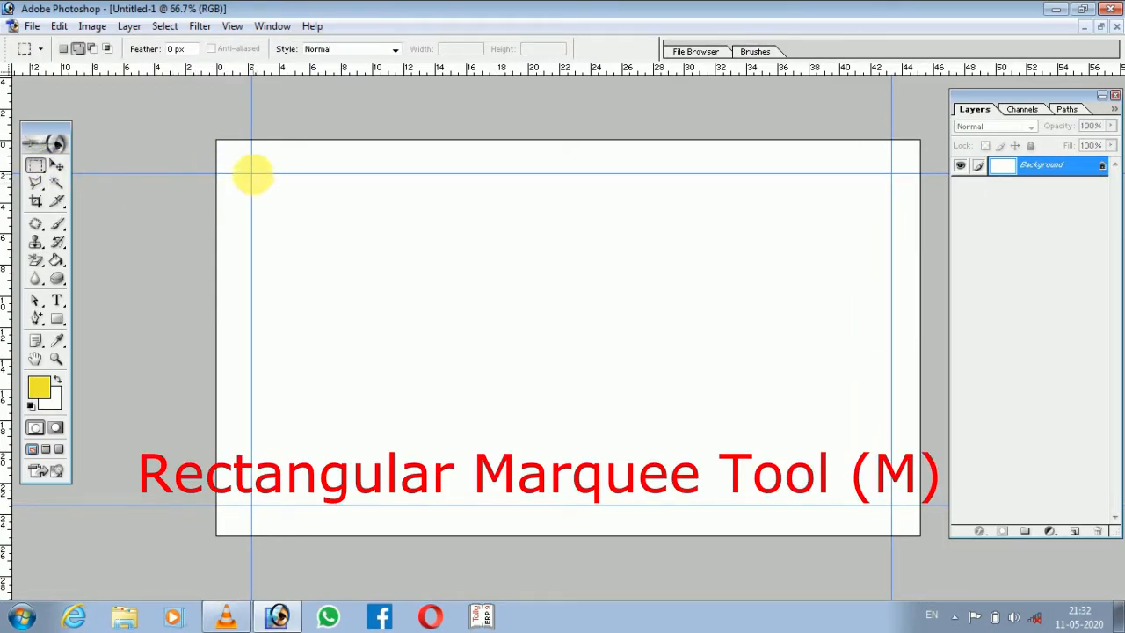
drag(252, 174, 890, 505)
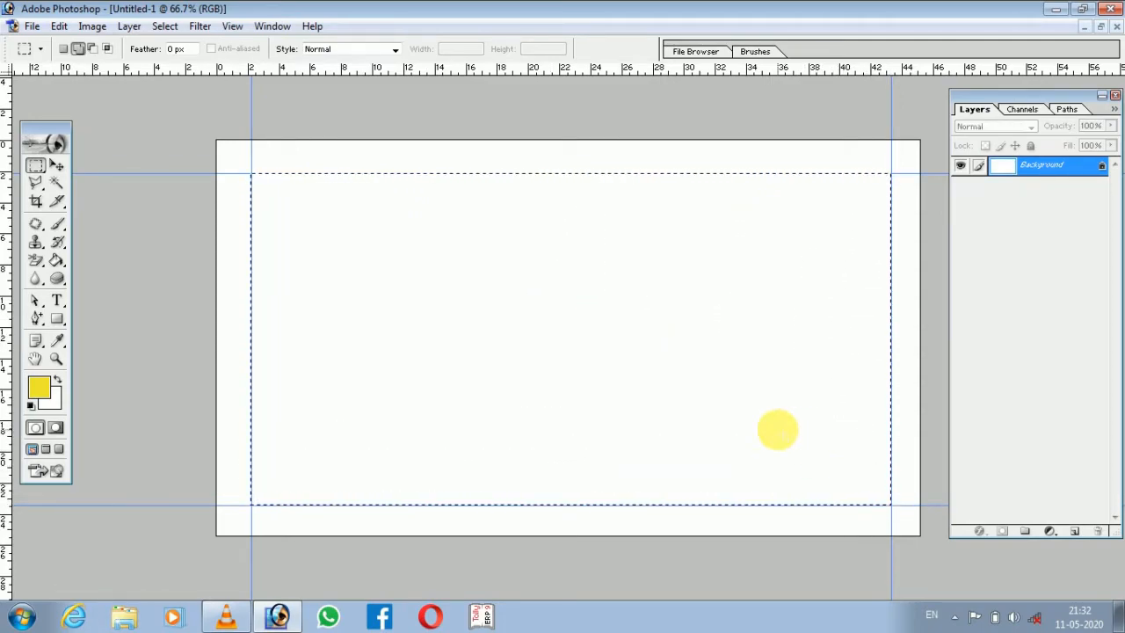
key(ctrl+shift+i)
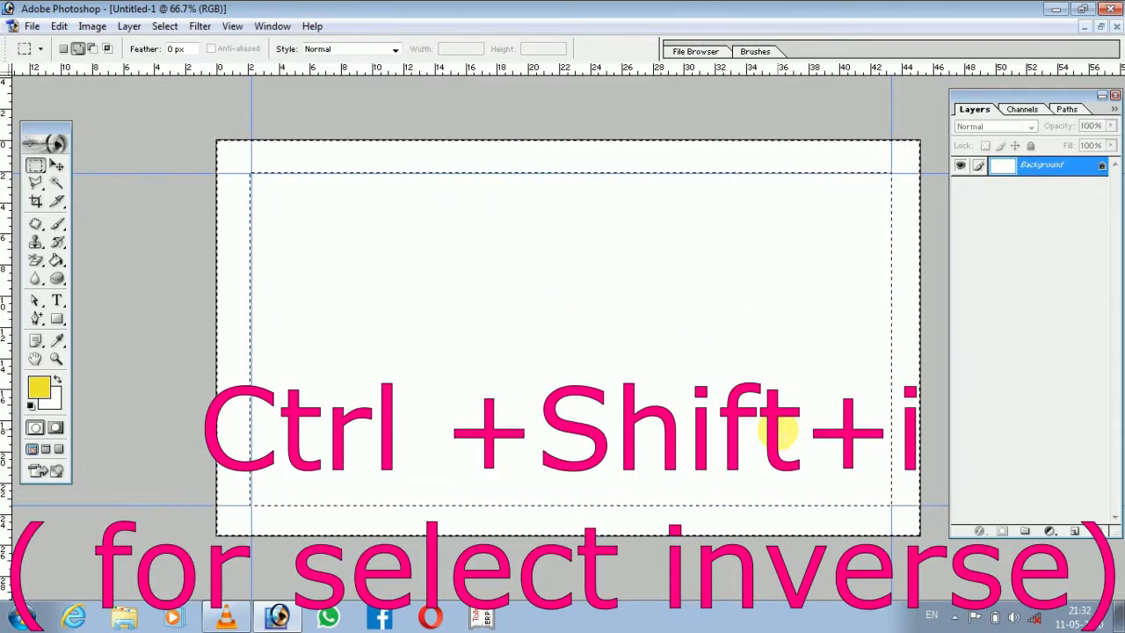
key(ctrl+j)
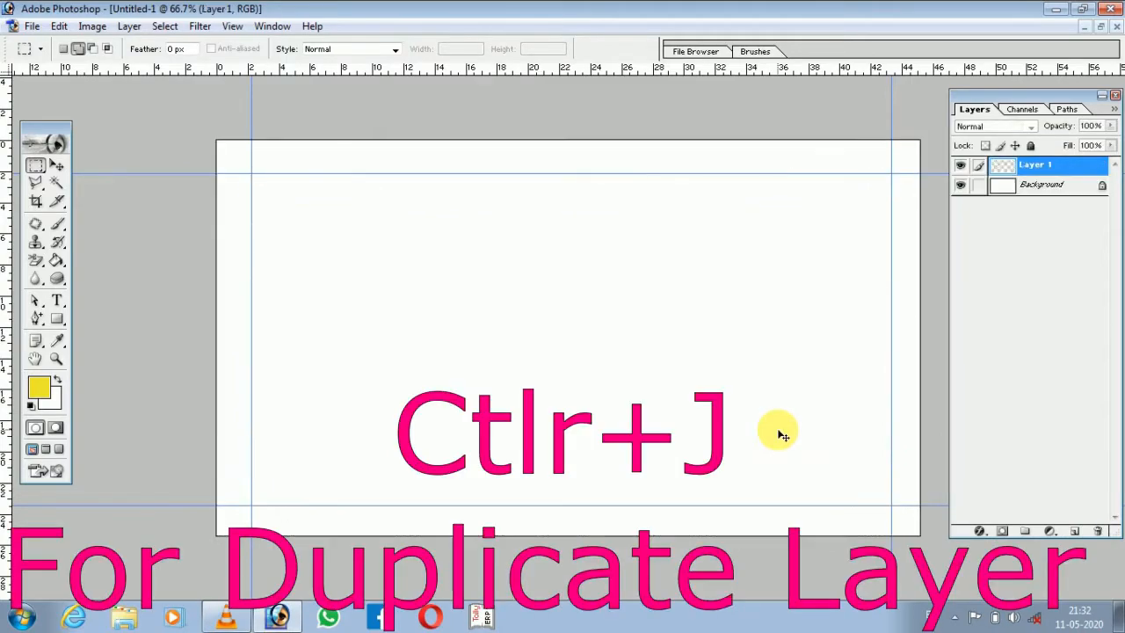
Add a Gradient Overlay to Layer 1 in its layer style and open the gradient presets.
double_click(1079, 167)
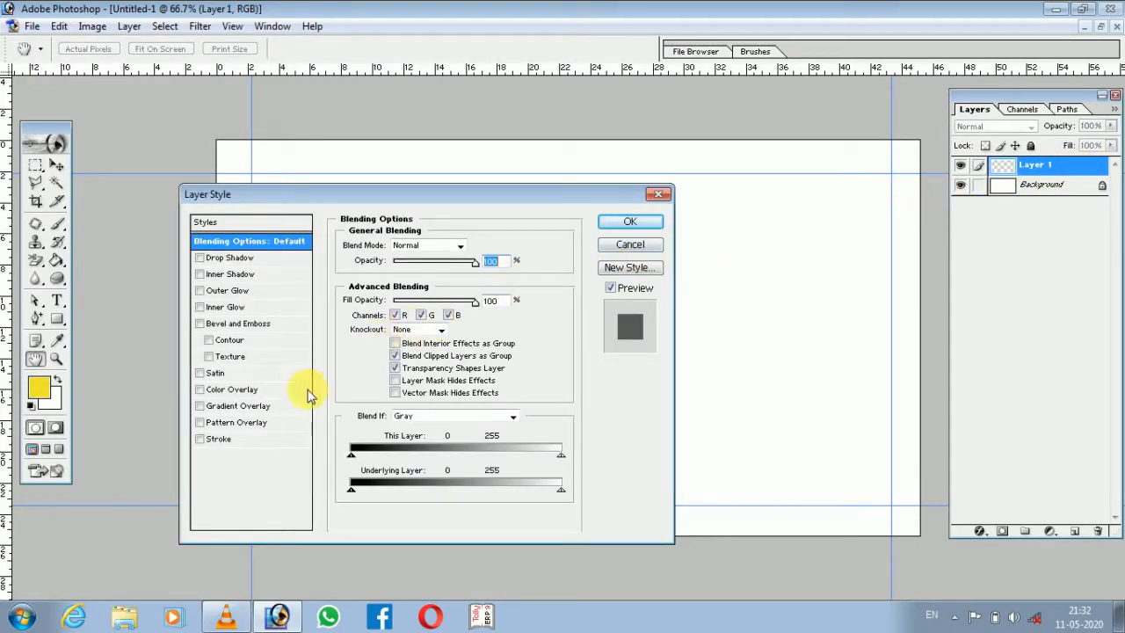
click(214, 407)
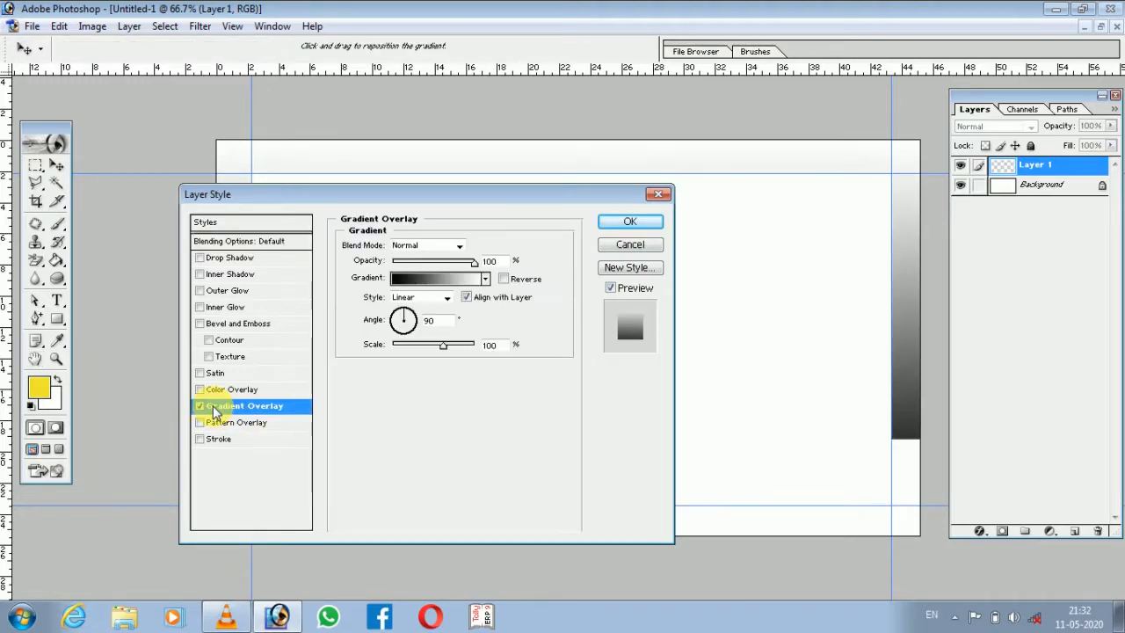
click(485, 280)
Try out various gradient presets on the border, including blue-yellow, copper and chrome.
click(498, 315)
click(493, 314)
click(436, 313)
click(408, 314)
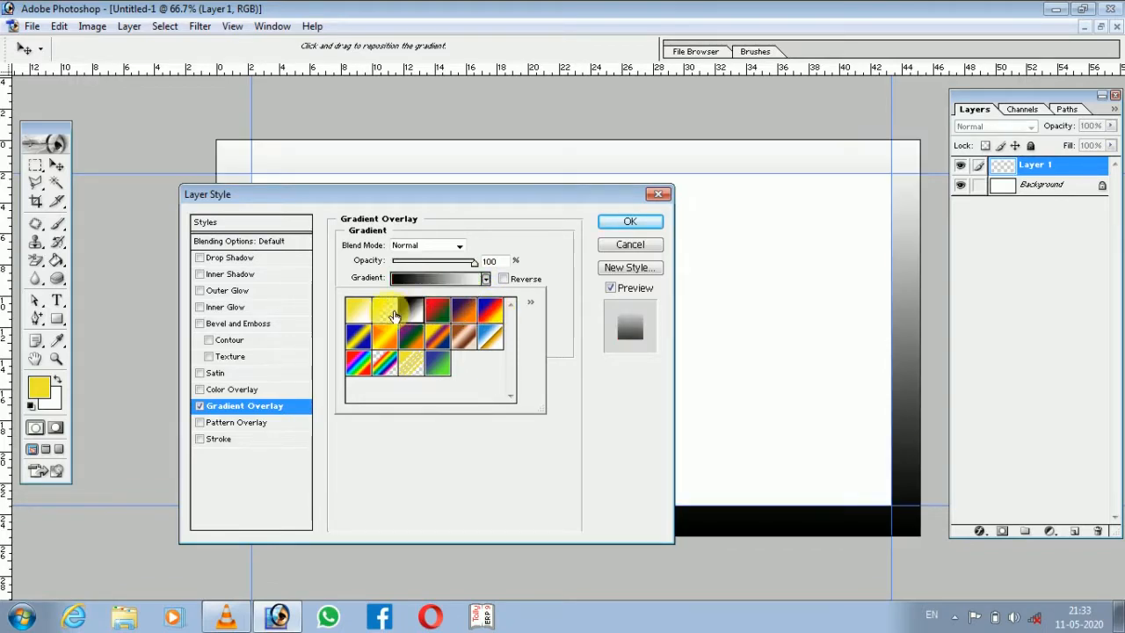
click(393, 314)
click(359, 336)
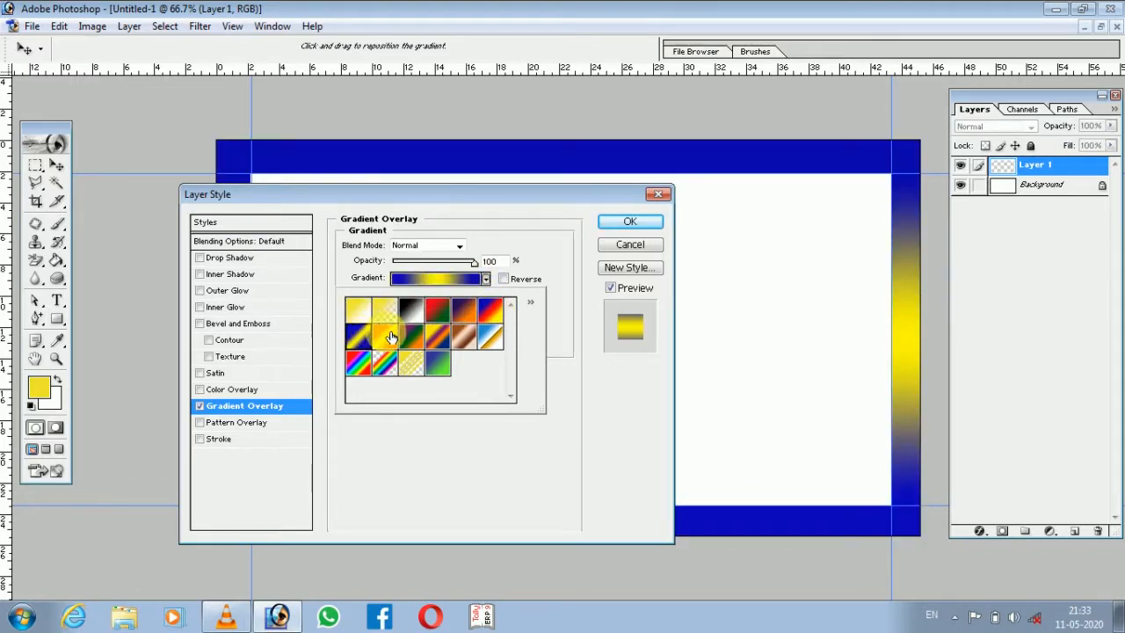
click(387, 335)
click(411, 336)
click(465, 335)
click(492, 339)
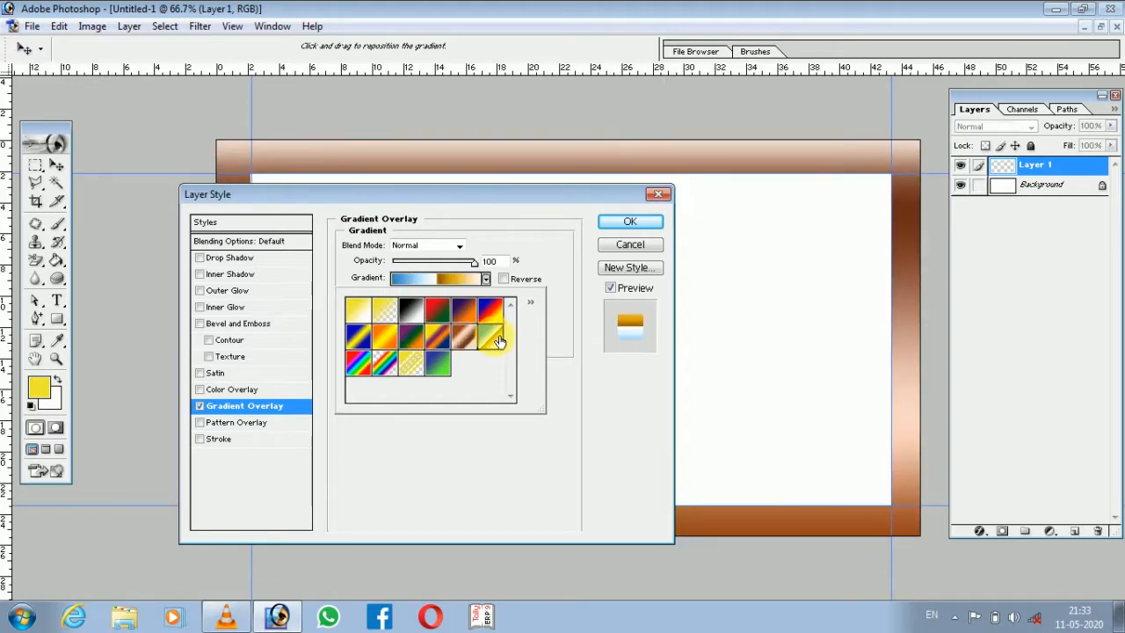
click(437, 363)
click(409, 365)
click(377, 367)
click(363, 368)
Apply the transparent rainbow gradient to the border with 100% opacity, a 45° angle and 90% scale.
click(380, 364)
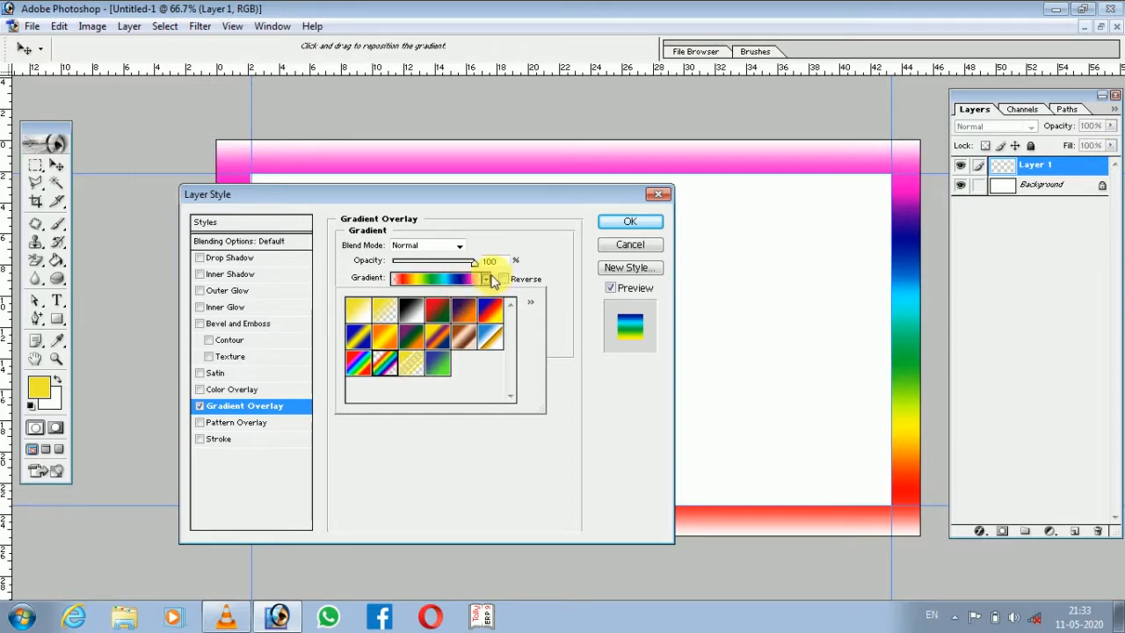
click(486, 280)
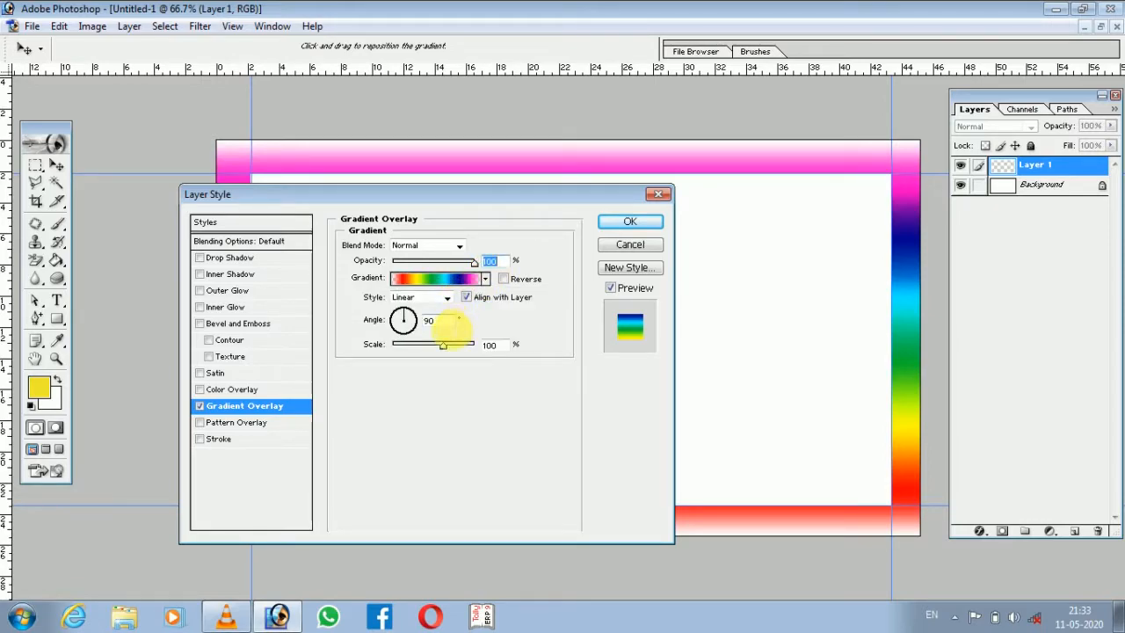
mouse_move(473, 269)
mouse_down()
mouse_move(402, 268)
mouse_move(479, 269)
mouse_up()
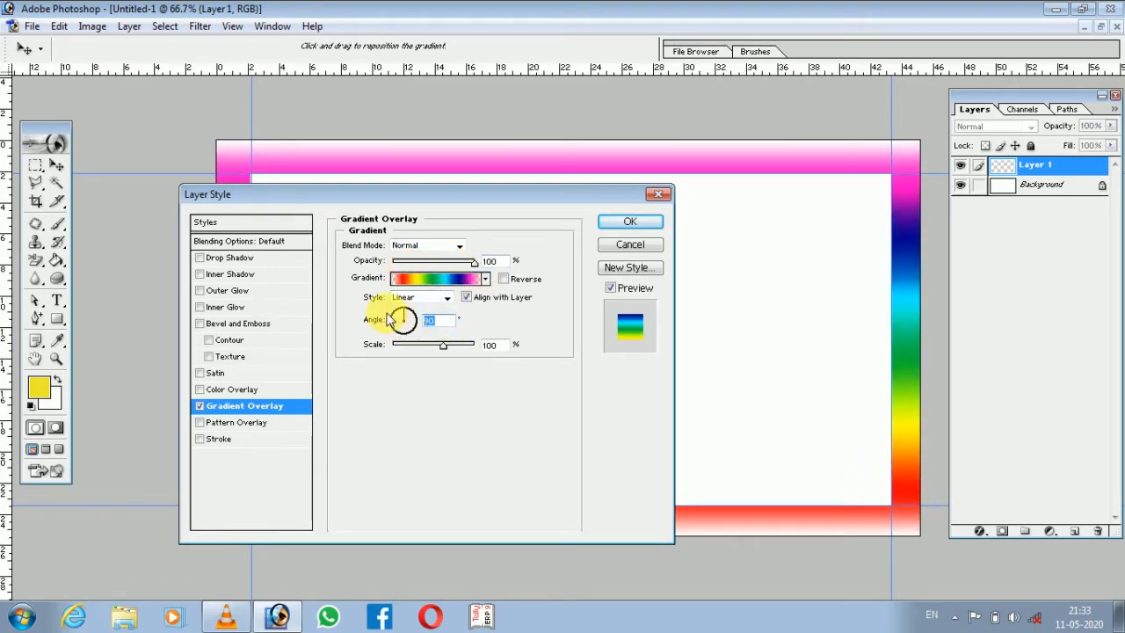
text(45)
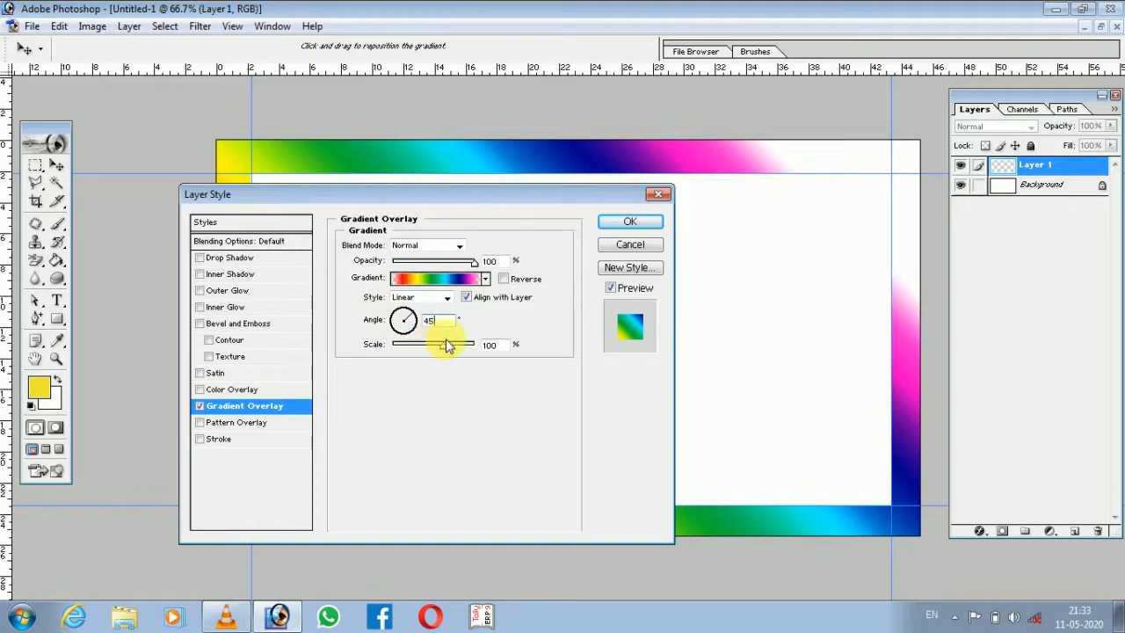
drag(446, 351, 439, 350)
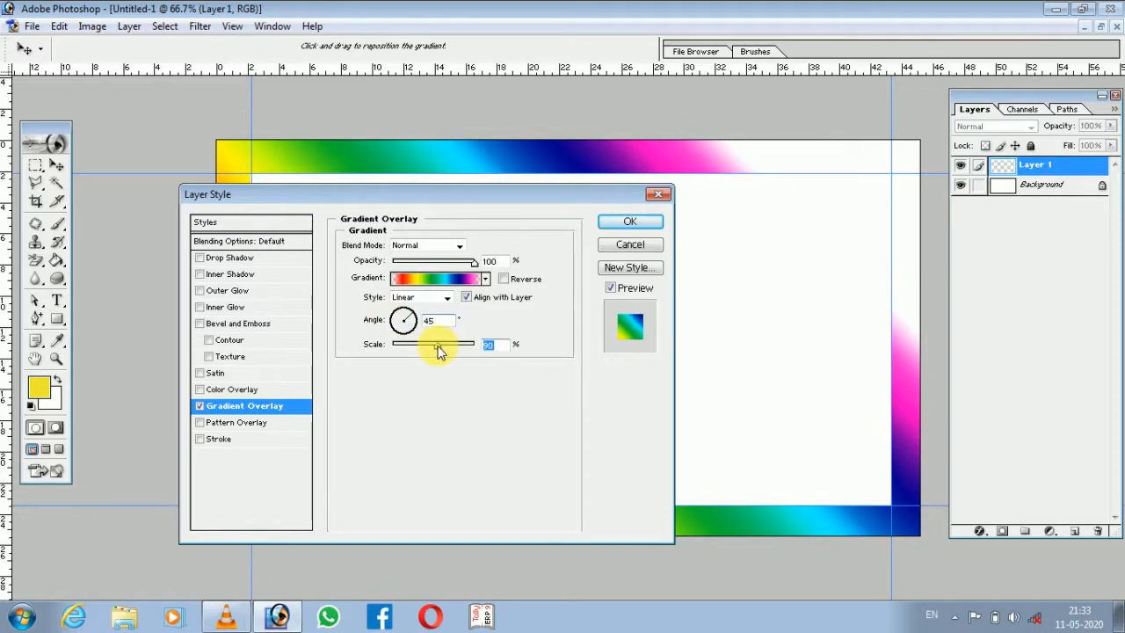
Add a Pattern Overlay to the border's layer style and open the pattern presets.
click(233, 426)
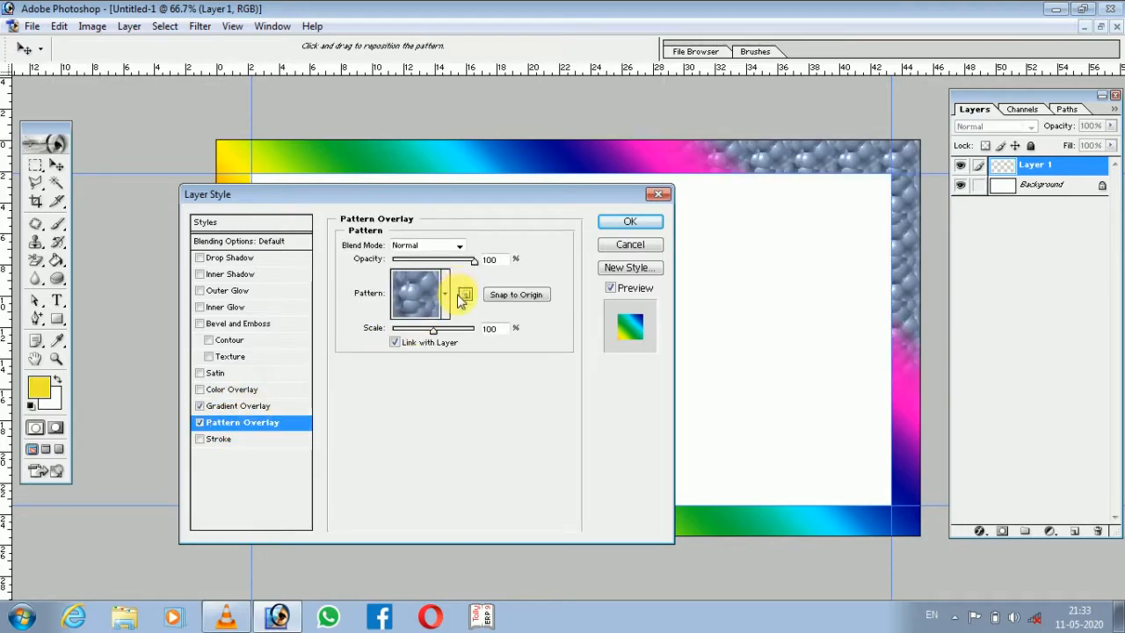
click(446, 293)
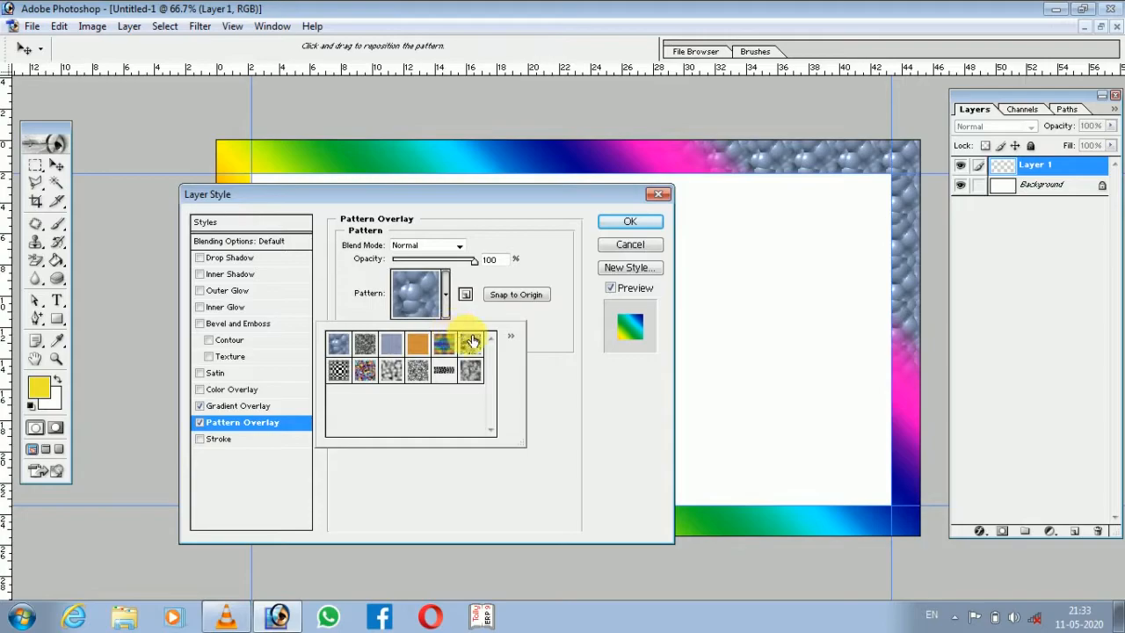
Try out the available pattern presets one after another on the border.
click(472, 341)
click(479, 372)
click(444, 370)
click(445, 346)
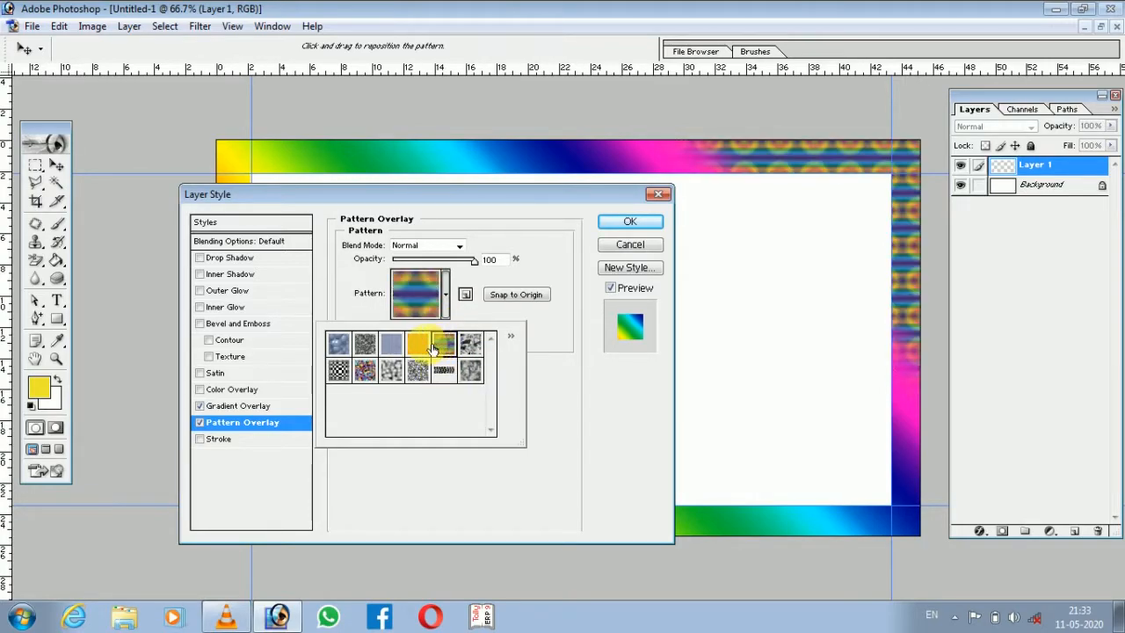
click(418, 345)
click(391, 343)
click(363, 344)
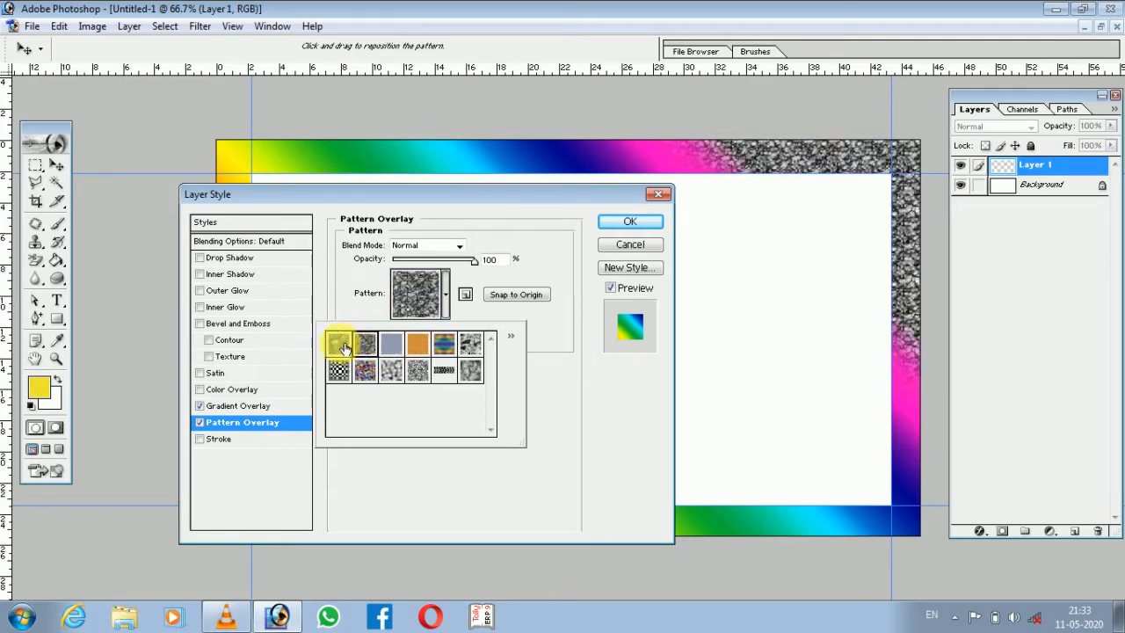
click(339, 344)
click(338, 370)
click(368, 371)
click(387, 373)
click(418, 371)
click(443, 375)
click(469, 370)
click(446, 342)
click(427, 346)
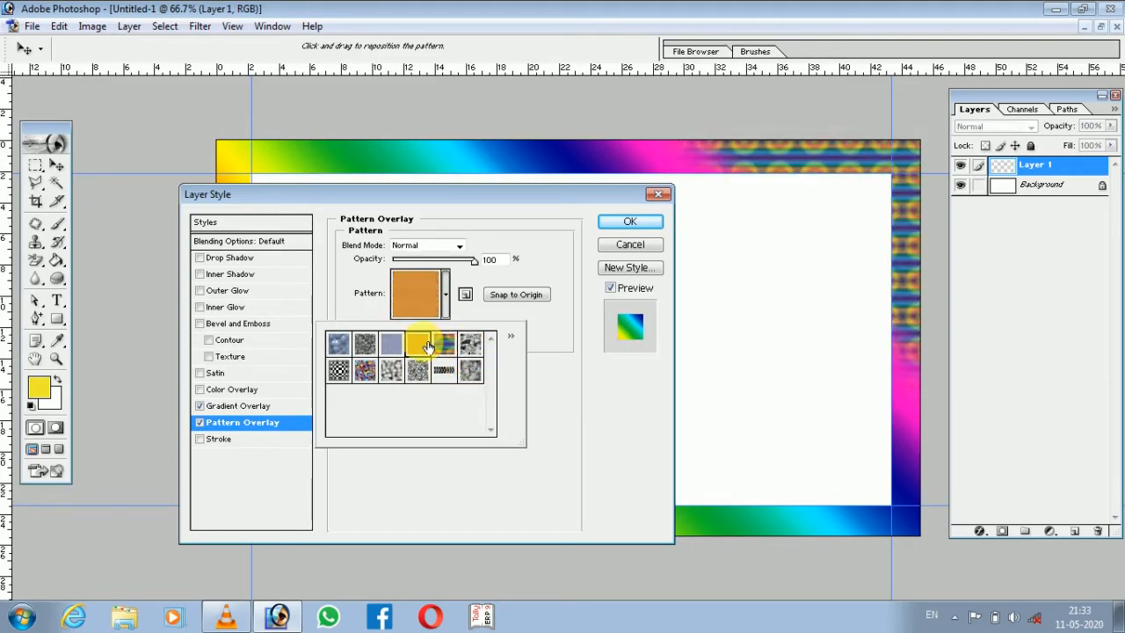
Apply the blue bubbles pattern at 97% scale and 97% opacity, and enable the Stroke effect.
click(337, 345)
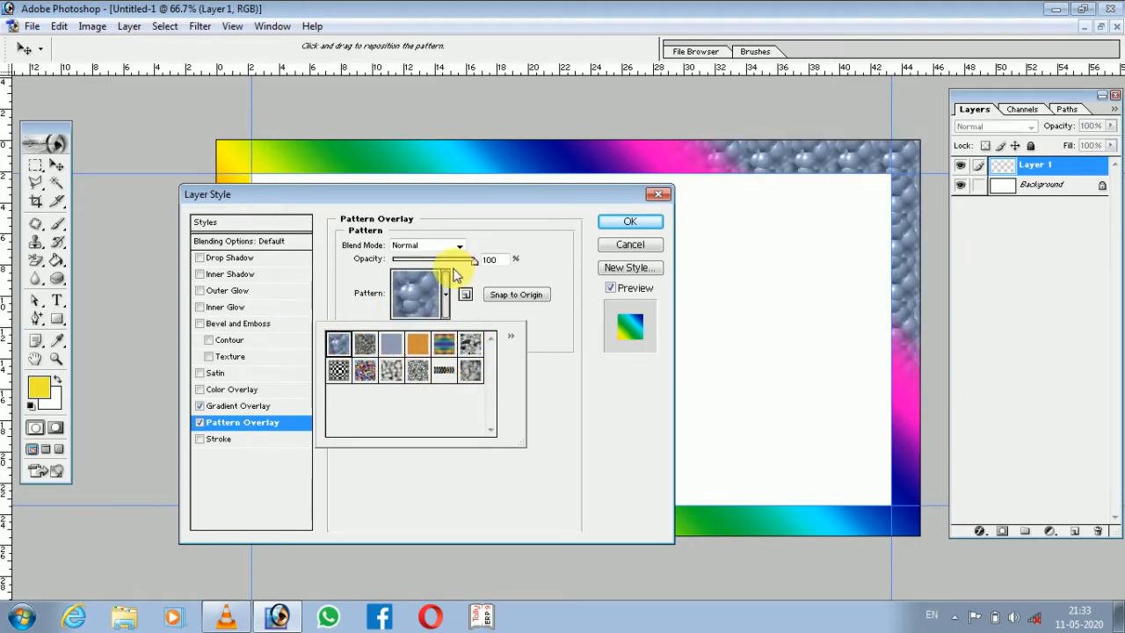
mouse_move(475, 262)
mouse_down()
mouse_move(424, 264)
mouse_move(481, 265)
mouse_up()
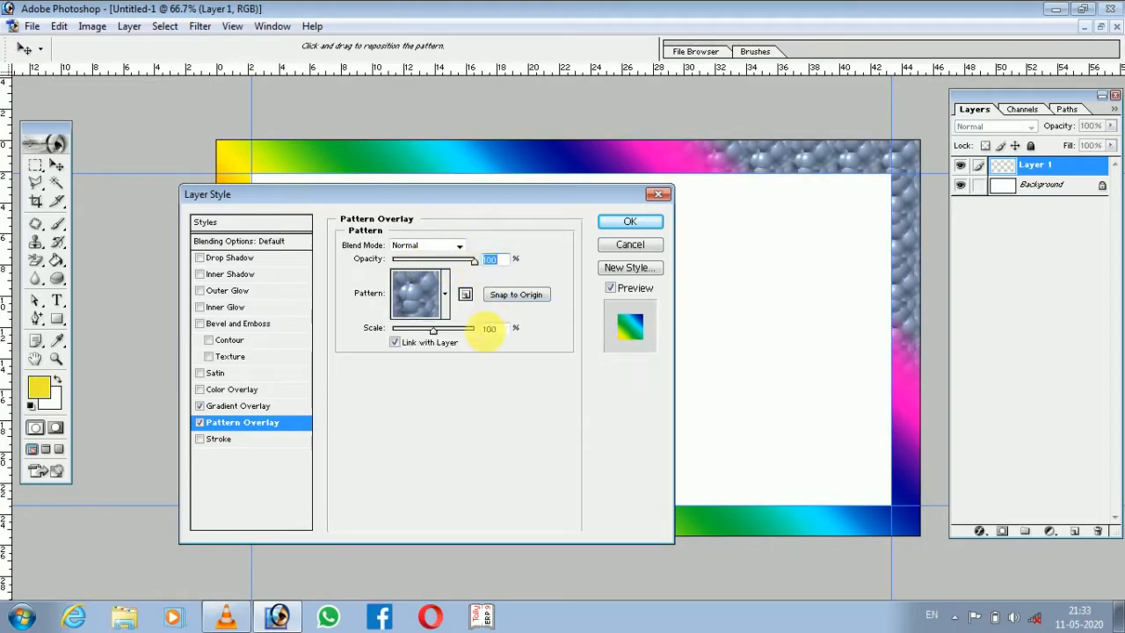
drag(432, 332, 431, 332)
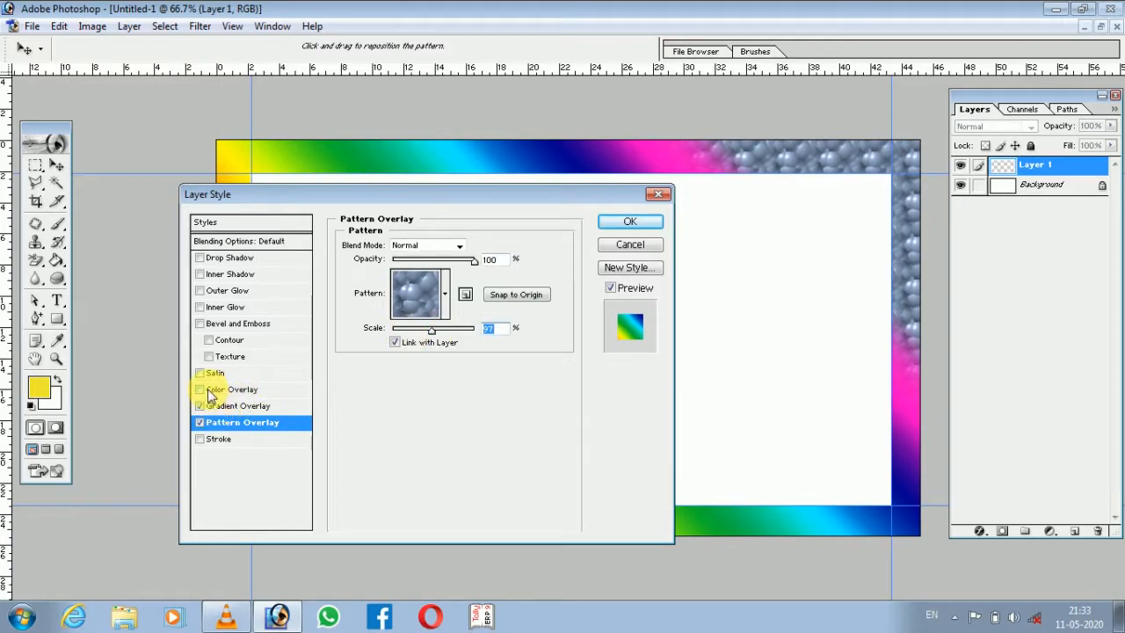
click(201, 439)
mouse_move(473, 267)
mouse_down()
mouse_move(434, 262)
mouse_move(472, 263)
mouse_up()
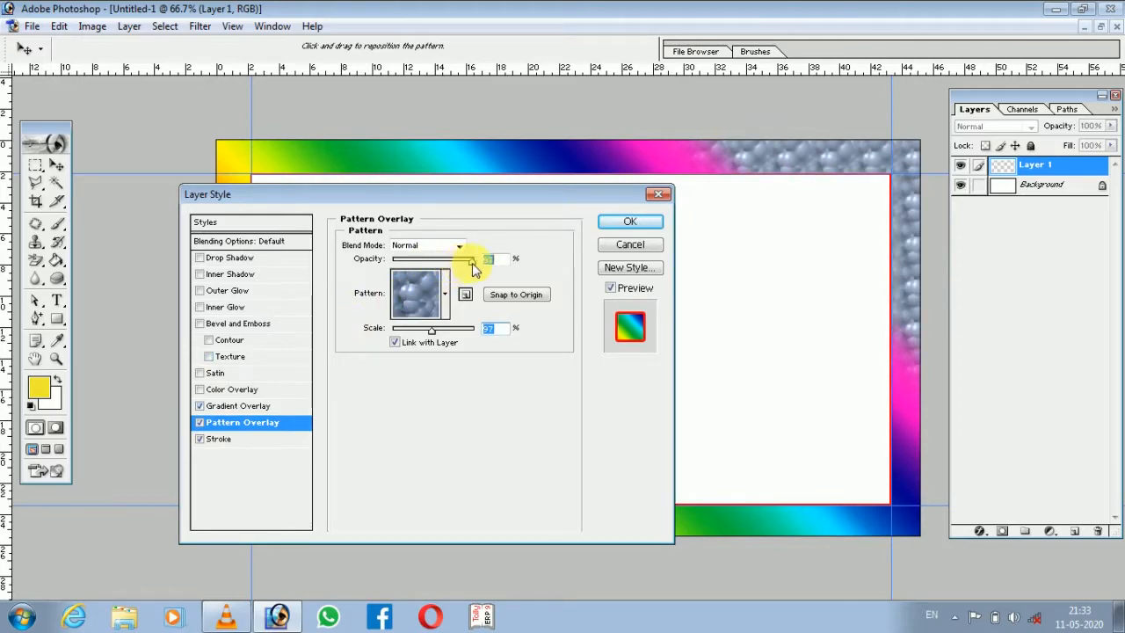
Set the border's red outside stroke to 6 px and slightly reduce its opacity.
click(214, 442)
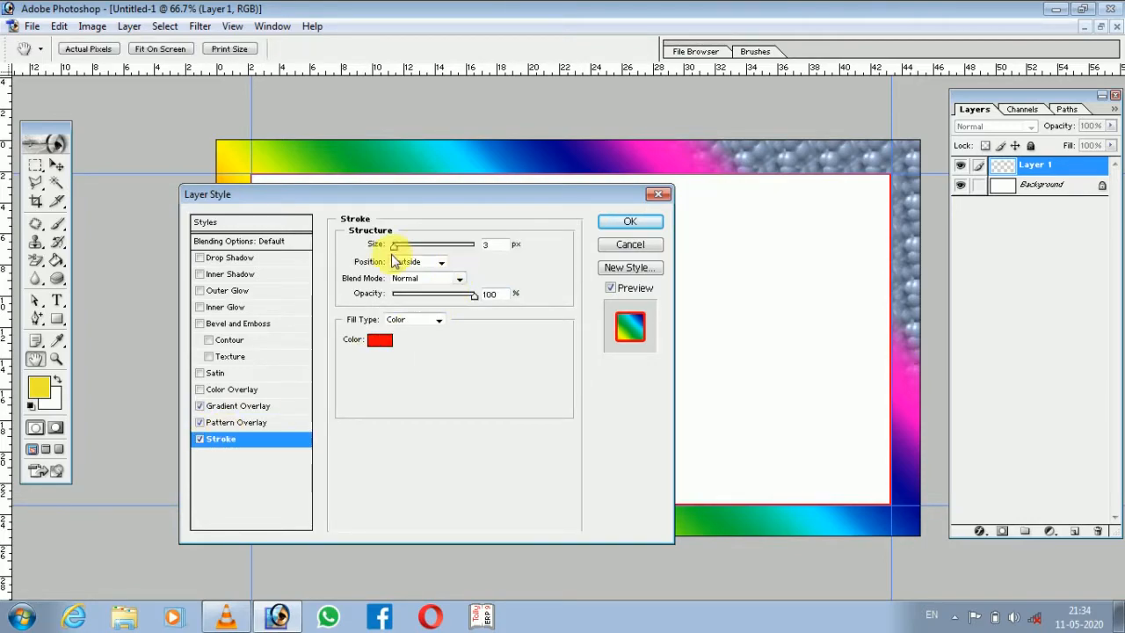
mouse_move(393, 252)
mouse_down()
mouse_move(422, 253)
mouse_move(398, 253)
mouse_up()
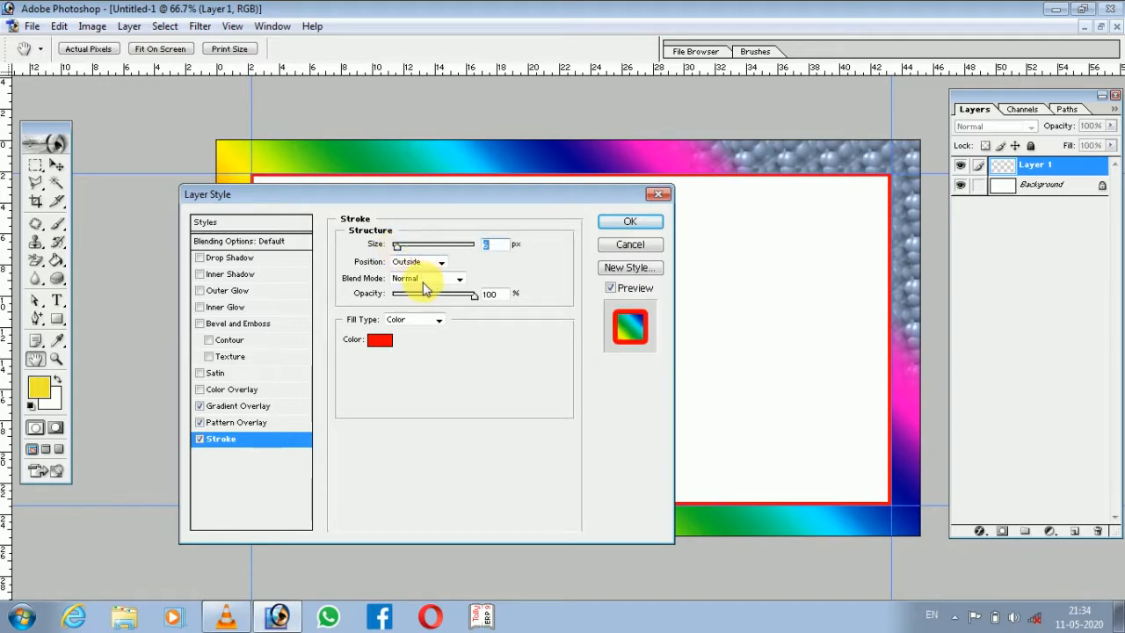
mouse_move(475, 299)
mouse_down()
mouse_move(447, 296)
mouse_move(460, 296)
mouse_up()
Add a light blue Drop Shadow to the border with 35% opacity and 0 px size.
click(233, 257)
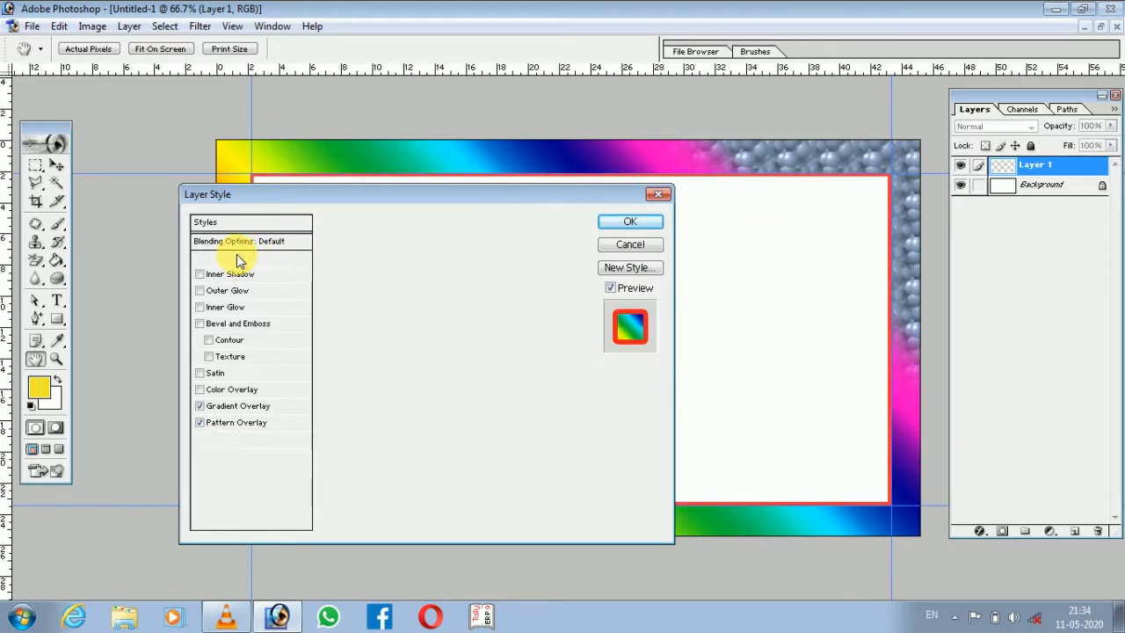
click(481, 245)
click(554, 233)
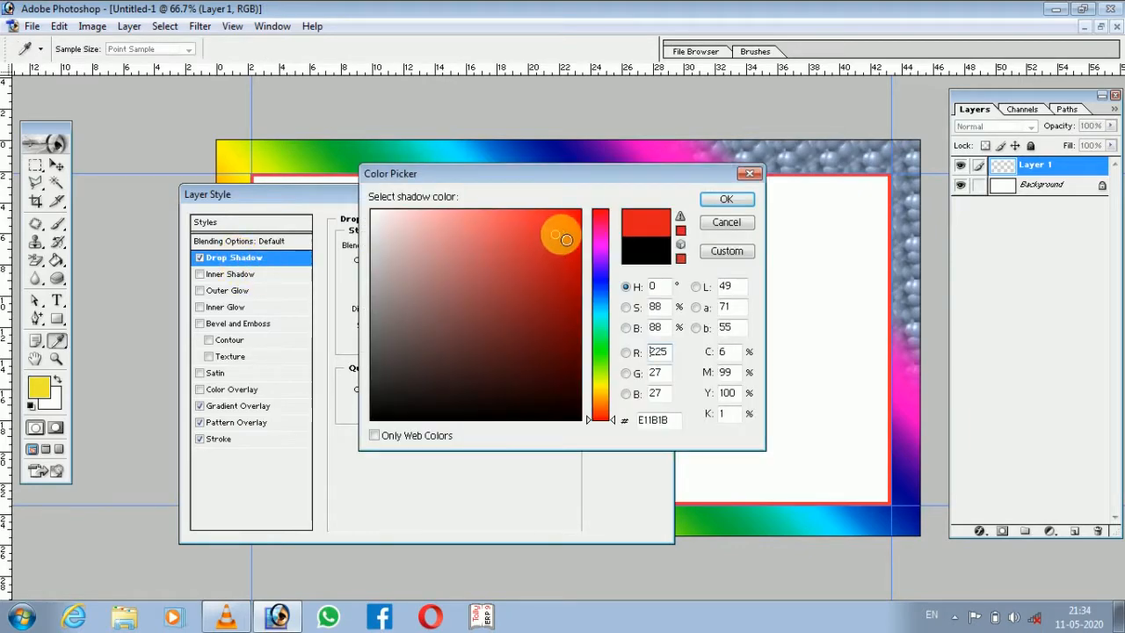
click(600, 310)
click(528, 220)
click(721, 202)
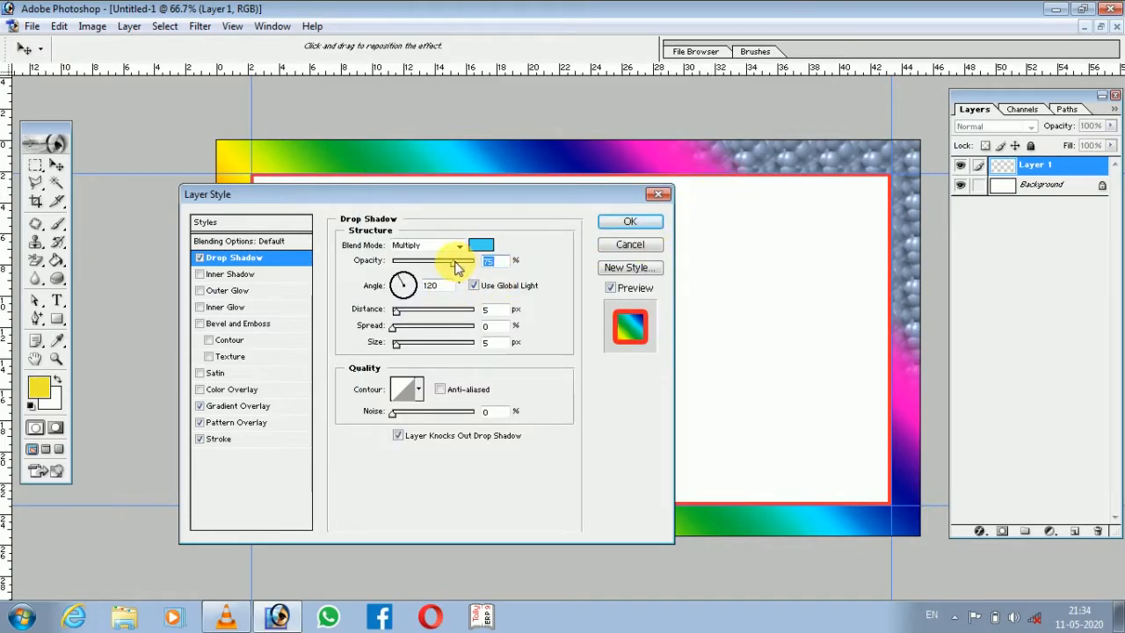
drag(467, 266, 423, 271)
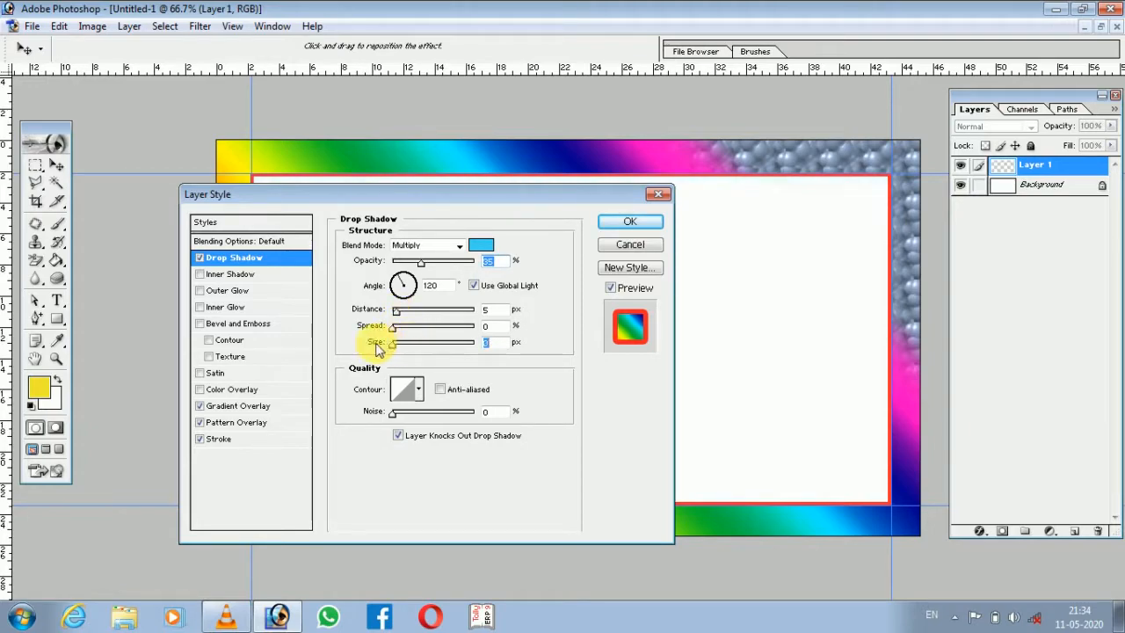
Add an Inner Bevel to the border with 401% depth, 10 px size and 2 px soften.
click(214, 326)
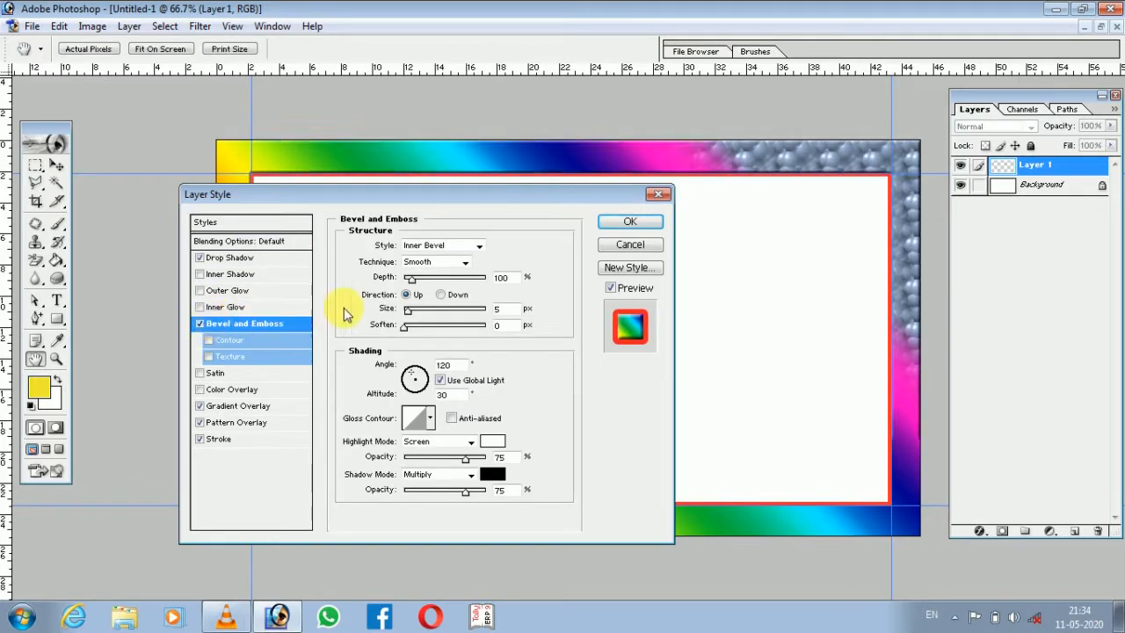
drag(414, 286, 419, 315)
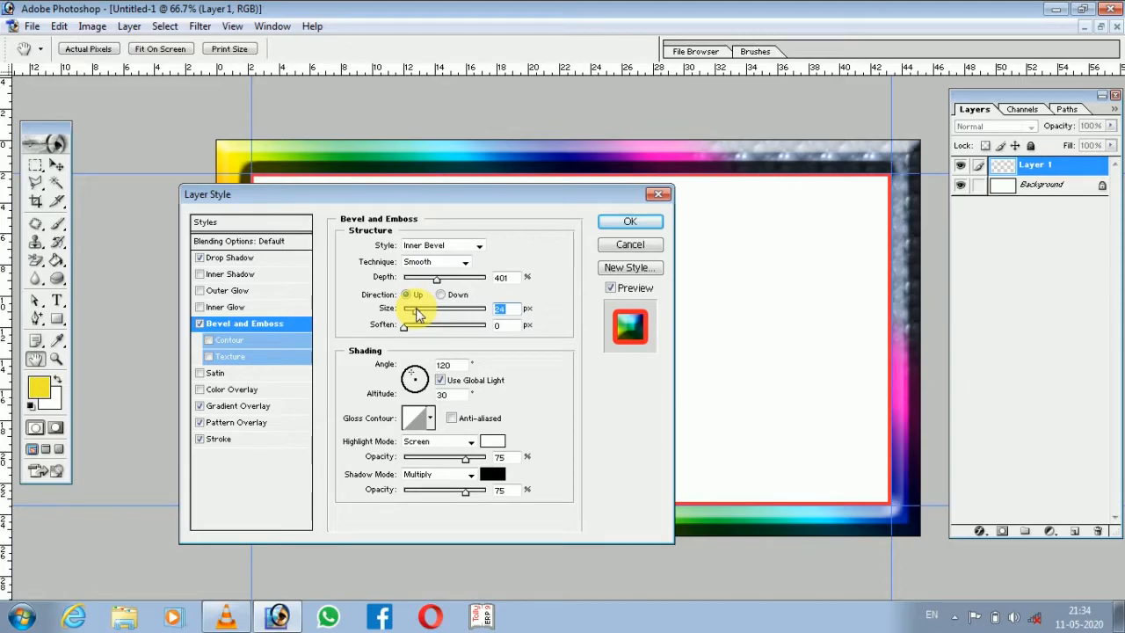
drag(420, 316, 413, 316)
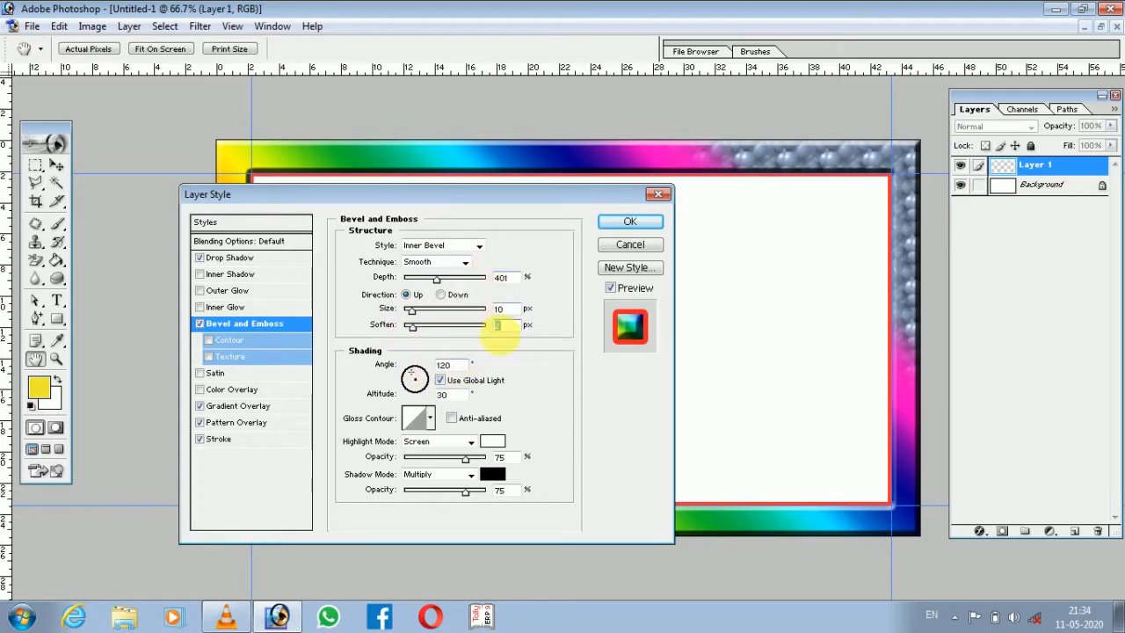
Try several gloss contour presets on the bevel and settle on the narrow single-peak contour.
click(429, 423)
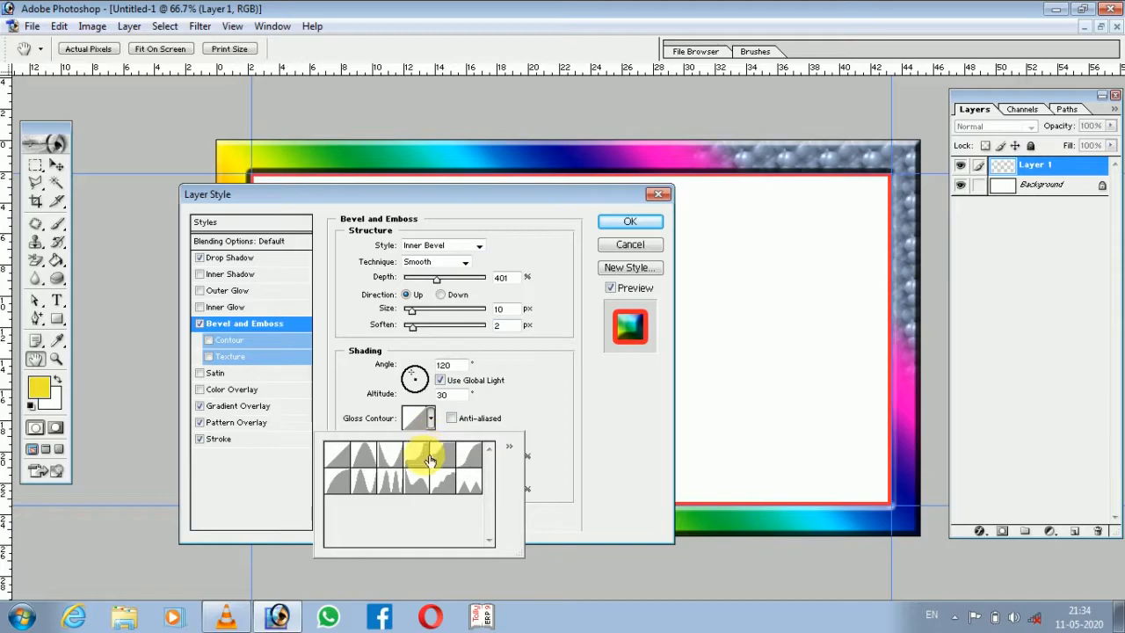
click(422, 454)
click(467, 455)
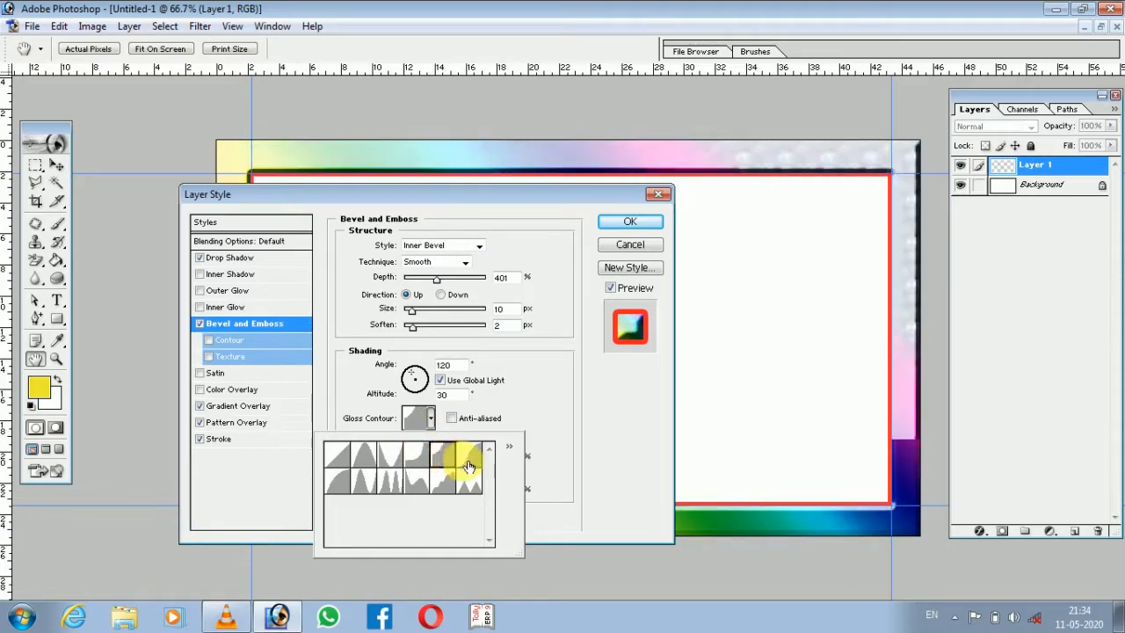
click(481, 482)
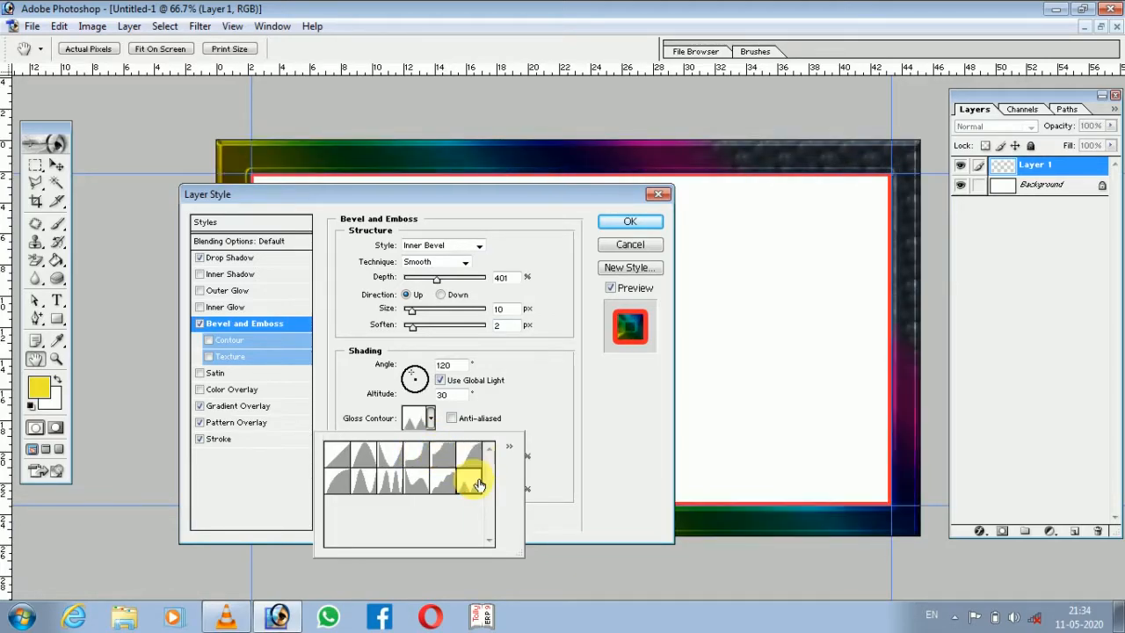
click(431, 485)
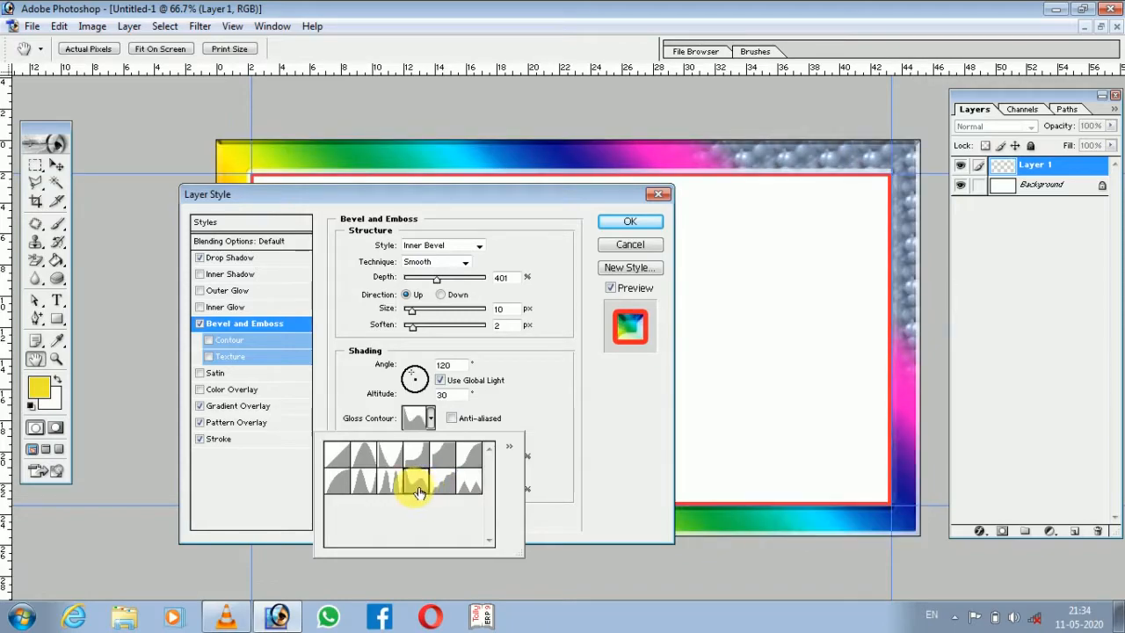
click(382, 486)
click(370, 491)
click(340, 491)
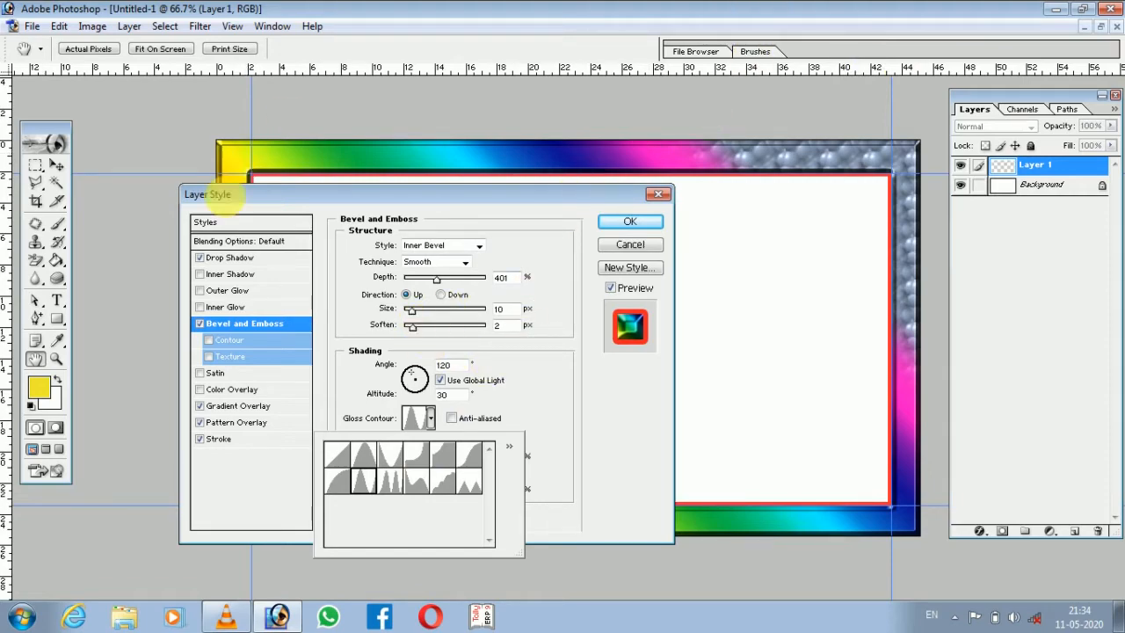
Enable the bevel's Contour, compare a few contour shapes, keep the linear one with a 63% range, and leave Texture disabled.
click(229, 341)
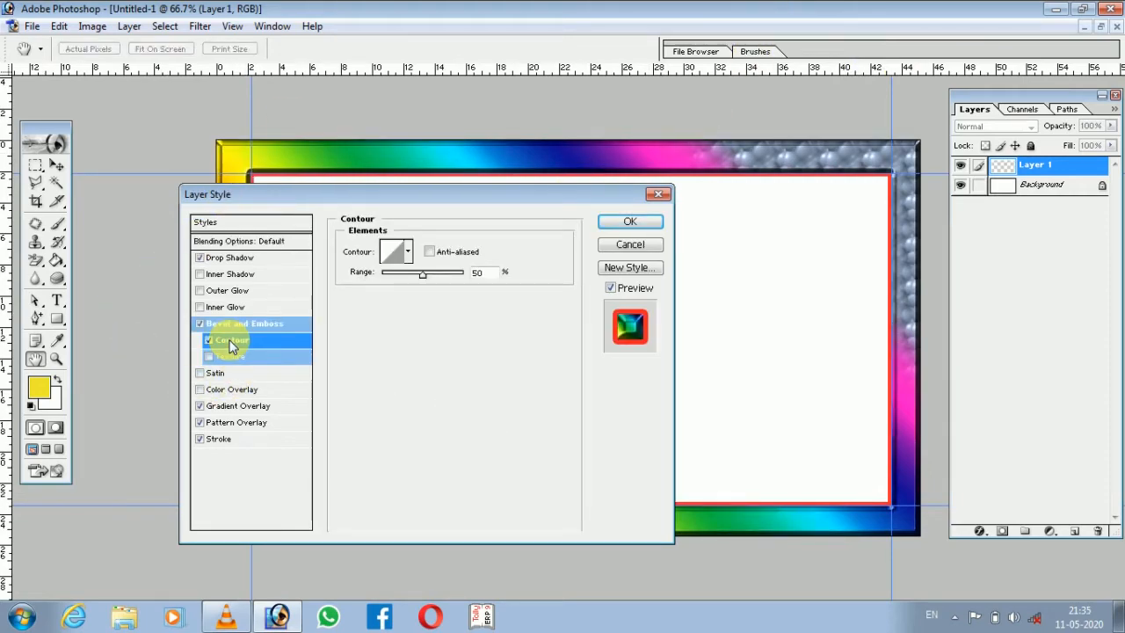
mouse_move(425, 275)
mouse_down()
mouse_move(463, 276)
mouse_move(419, 281)
mouse_move(447, 281)
mouse_up()
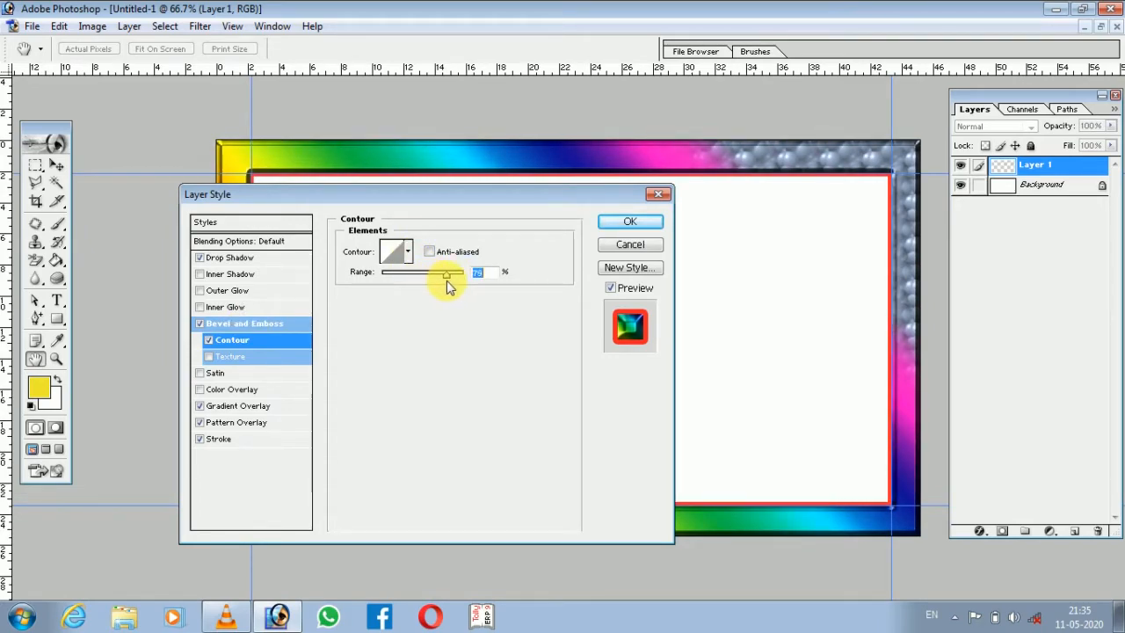
click(408, 251)
click(370, 285)
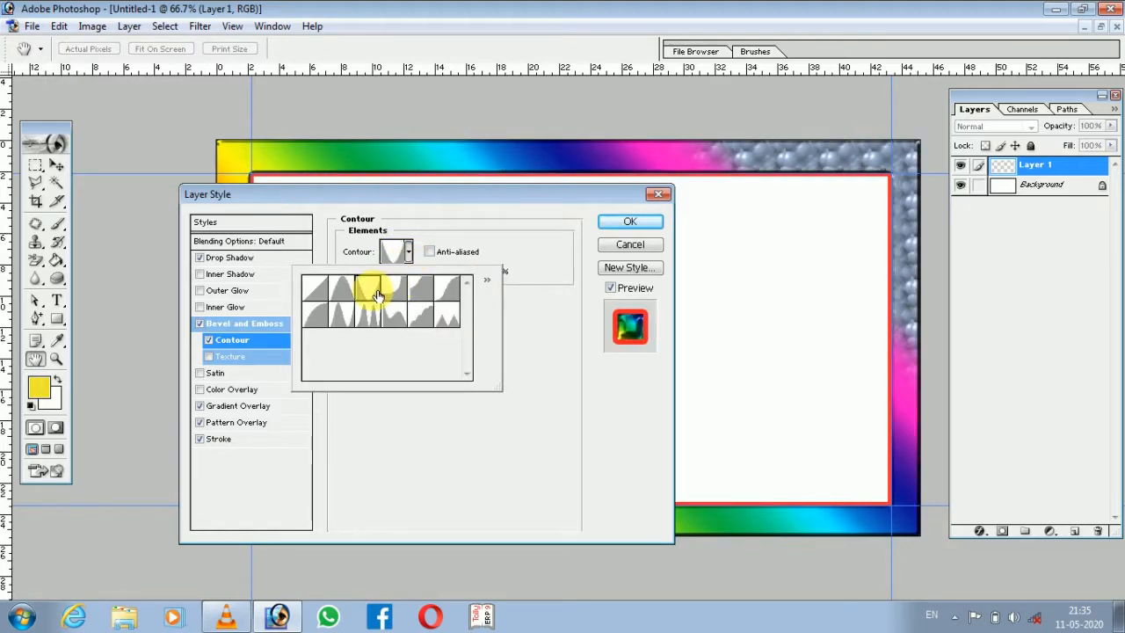
click(344, 292)
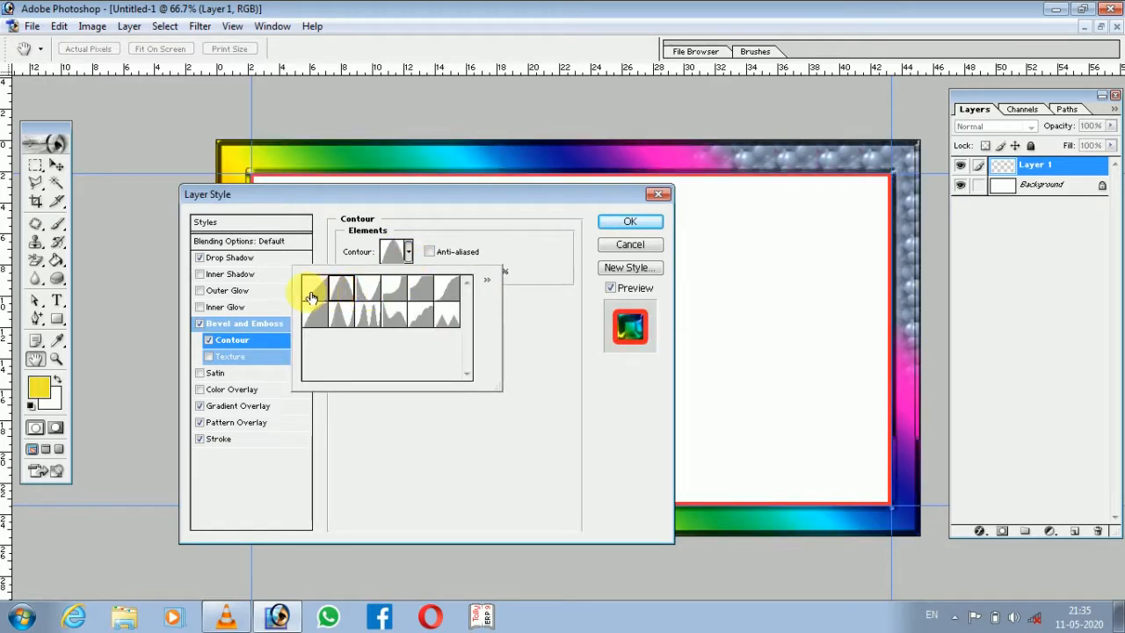
click(313, 295)
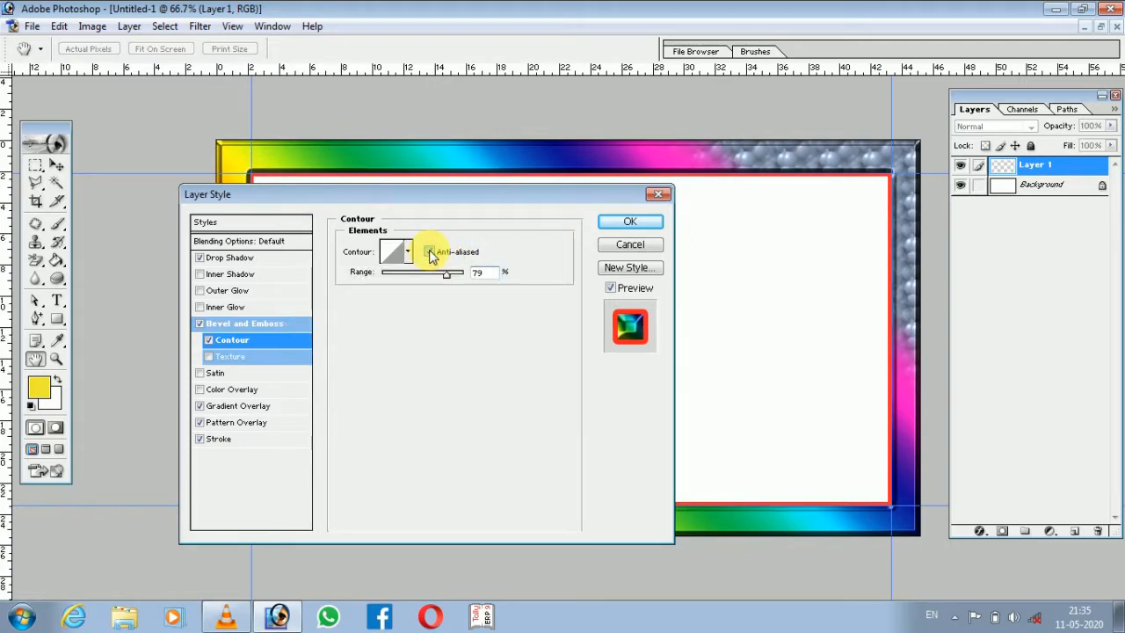
mouse_move(442, 275)
mouse_down()
mouse_move(452, 276)
mouse_move(435, 279)
mouse_up()
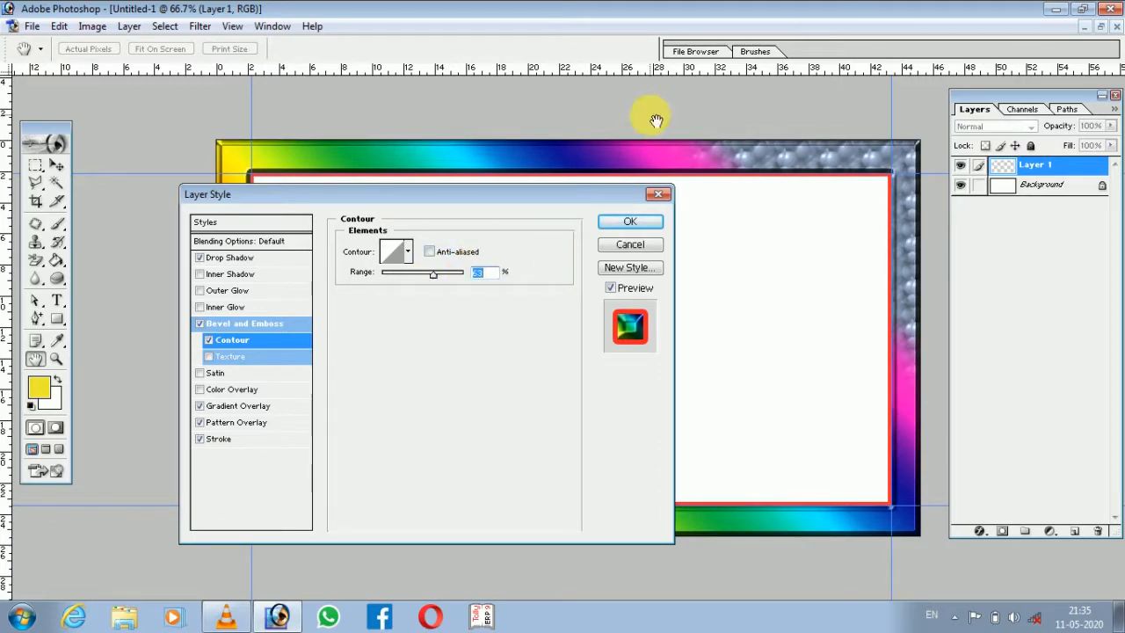
click(233, 359)
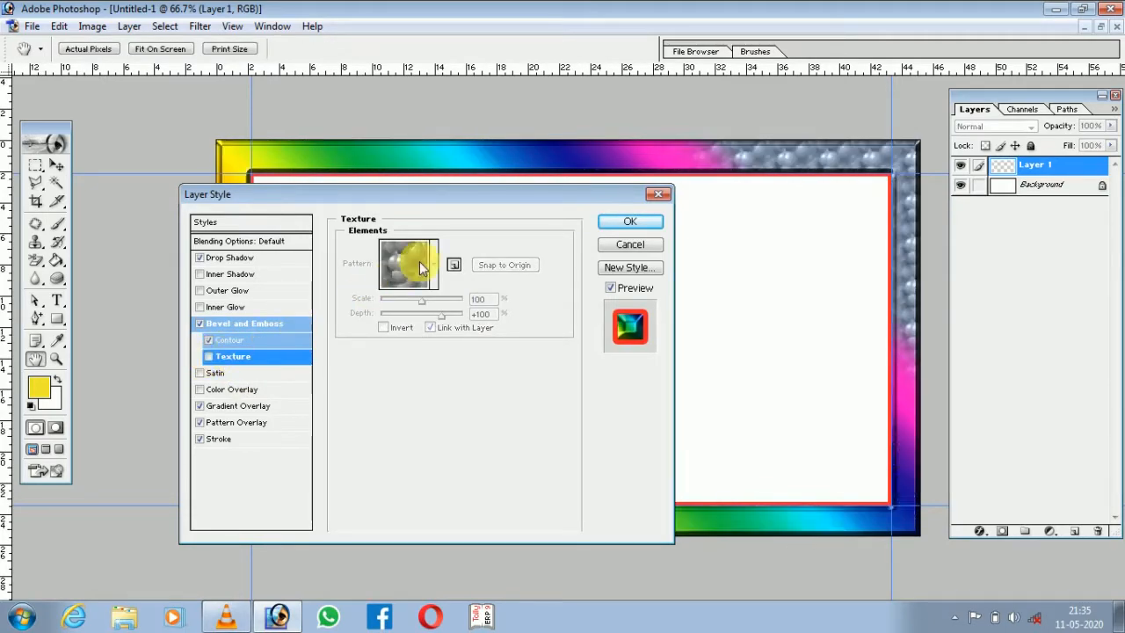
Add an Outer Glow to the border and set its colour to yellow DFDF18.
click(214, 293)
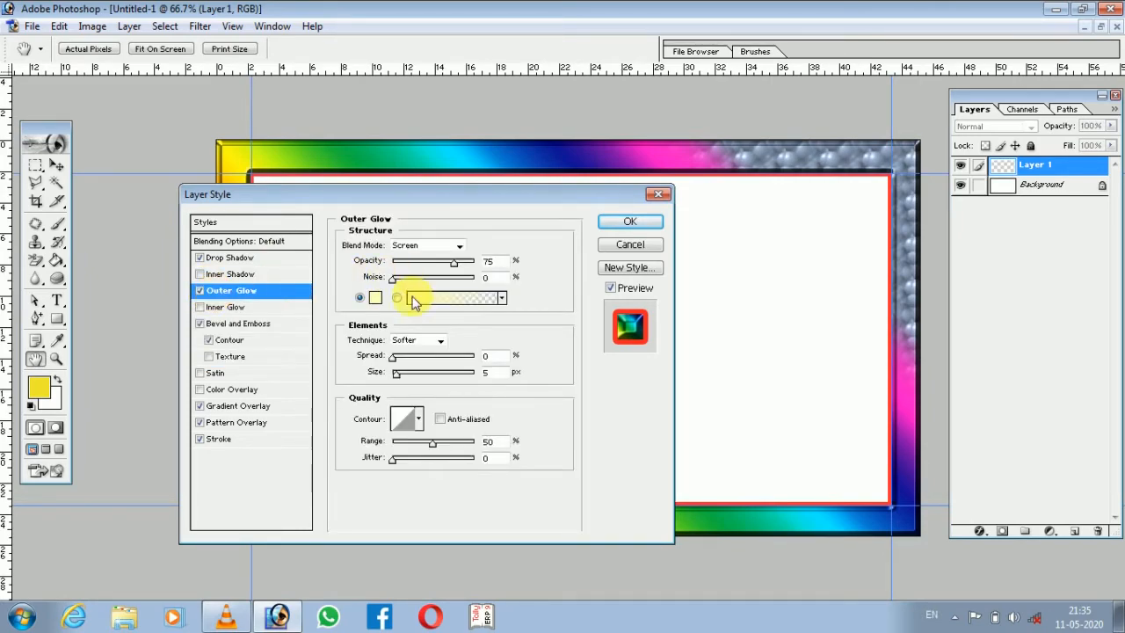
click(376, 299)
drag(519, 259, 558, 235)
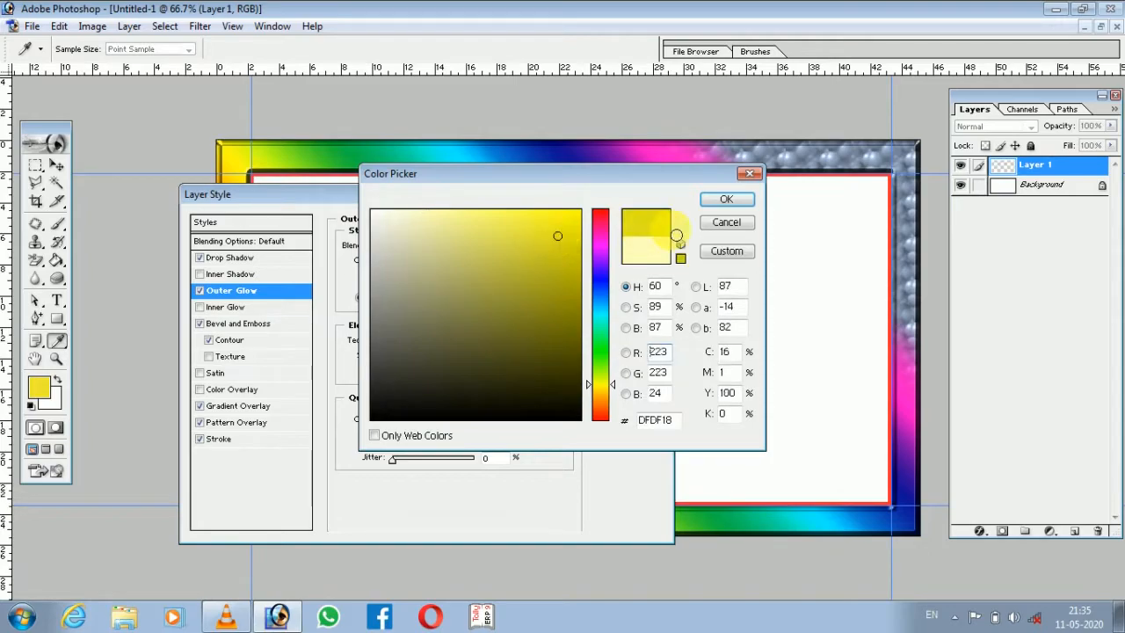
click(727, 200)
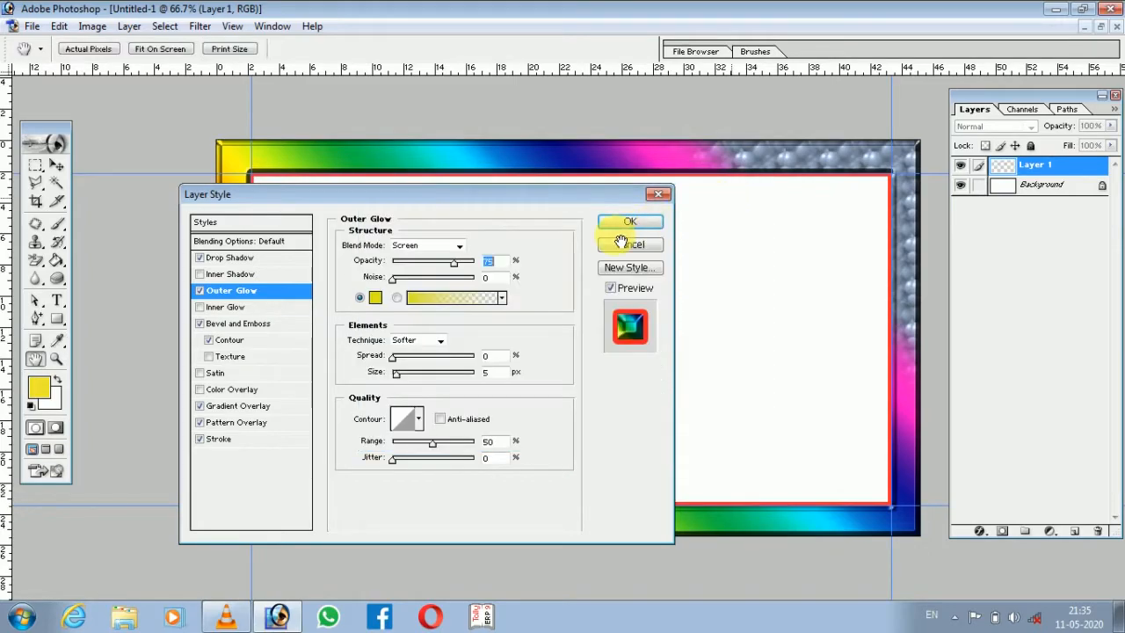
Switch the Outer Glow to the Transparent Stripes gradient with 20% spread and 73 px size.
click(429, 302)
click(301, 305)
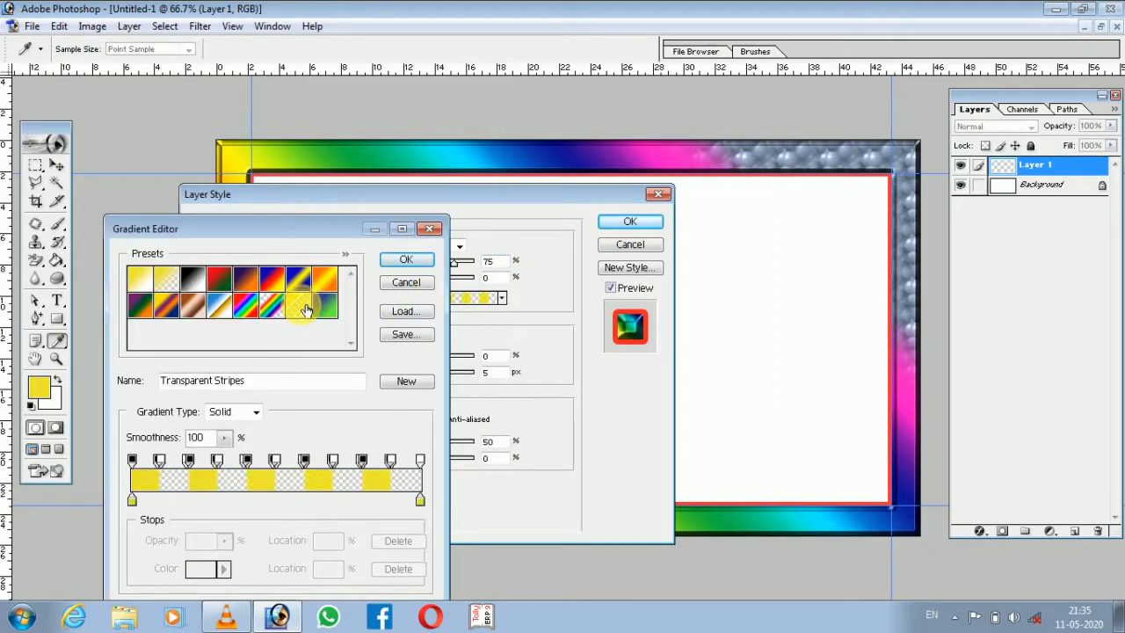
click(403, 260)
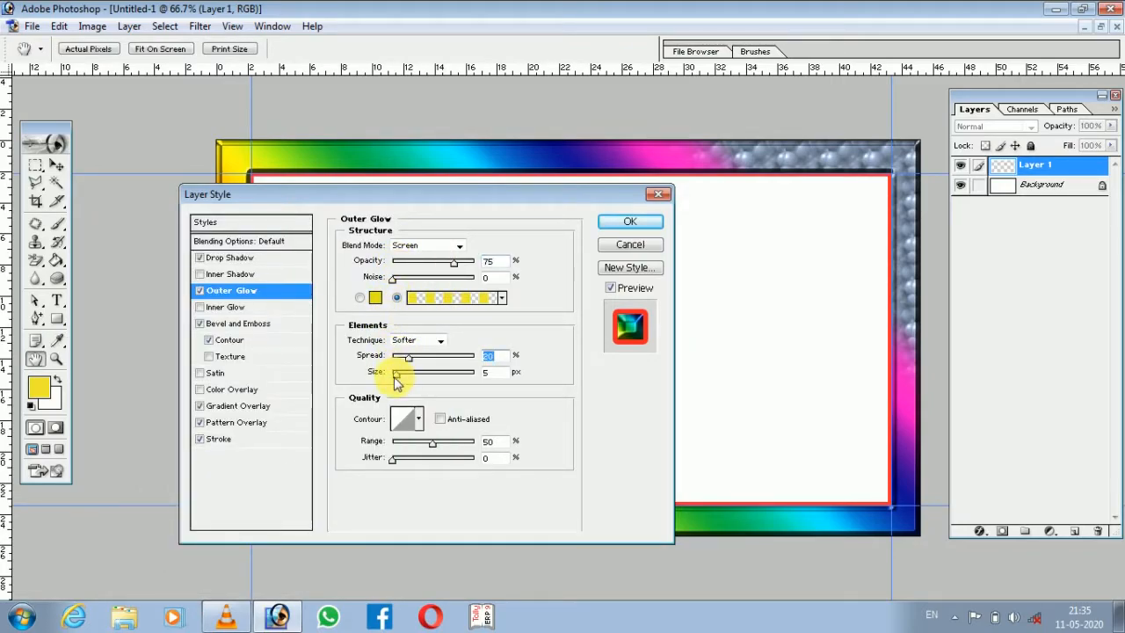
drag(406, 378, 421, 378)
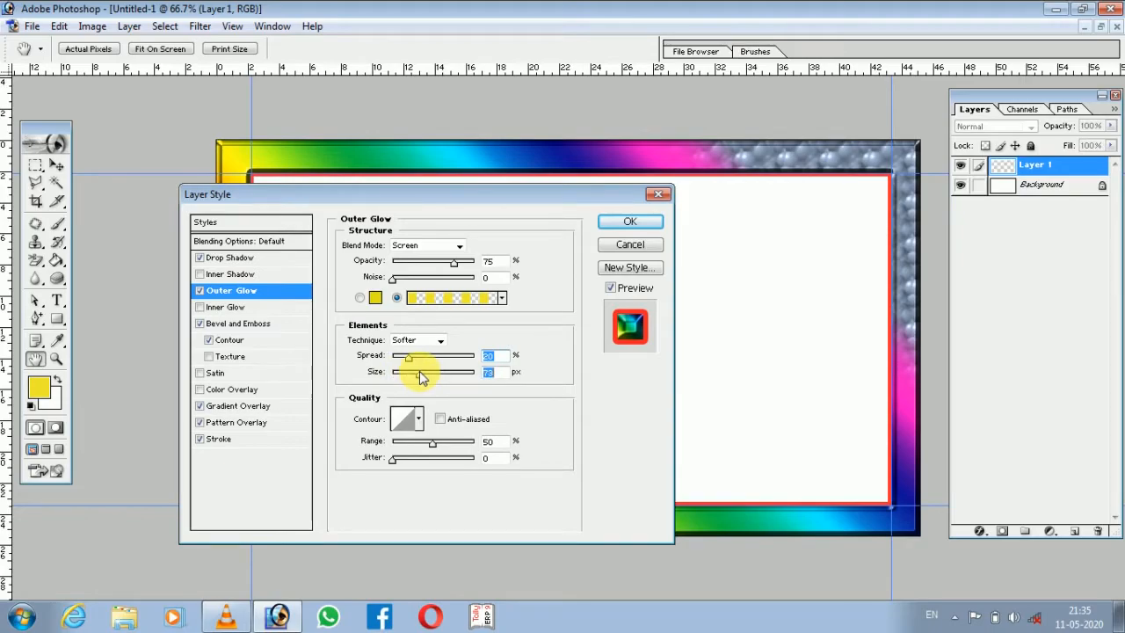
Add an Inner Glow with the blue-yellow-blue gradient and 19% noise, enable Inner Shadow, and apply the layer style.
click(224, 308)
click(429, 299)
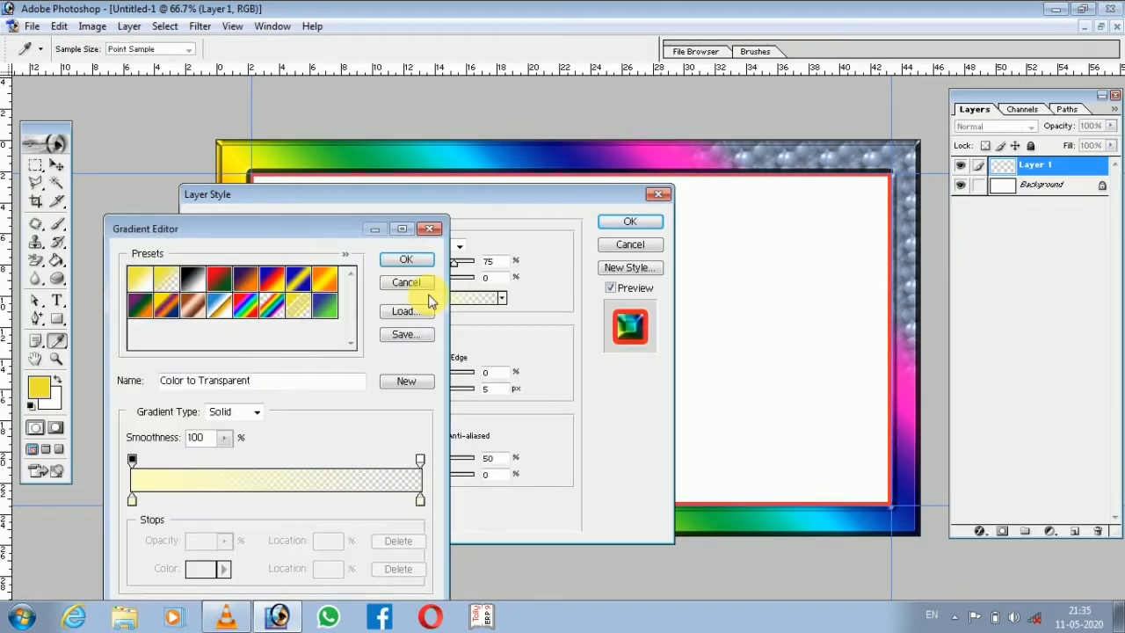
click(298, 279)
click(406, 259)
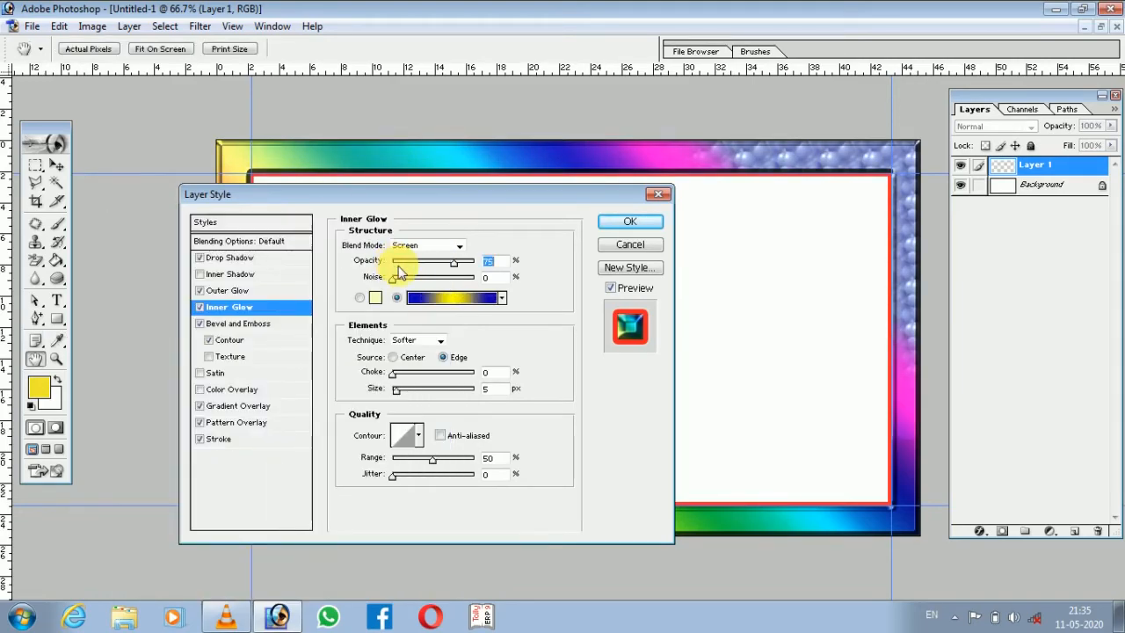
drag(393, 280, 408, 278)
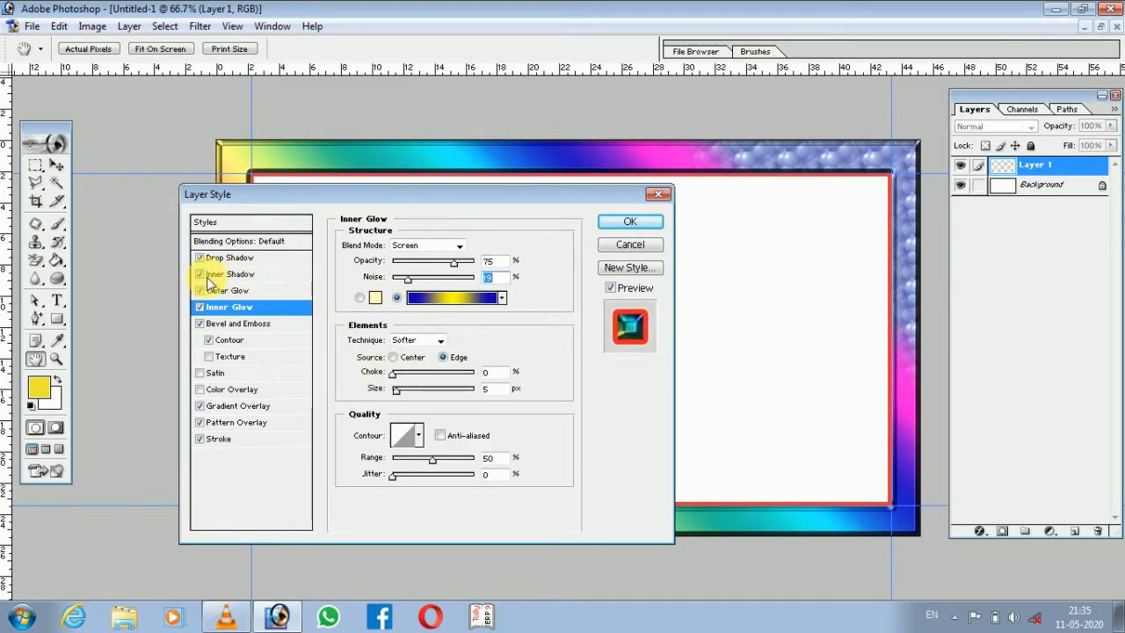
click(630, 221)
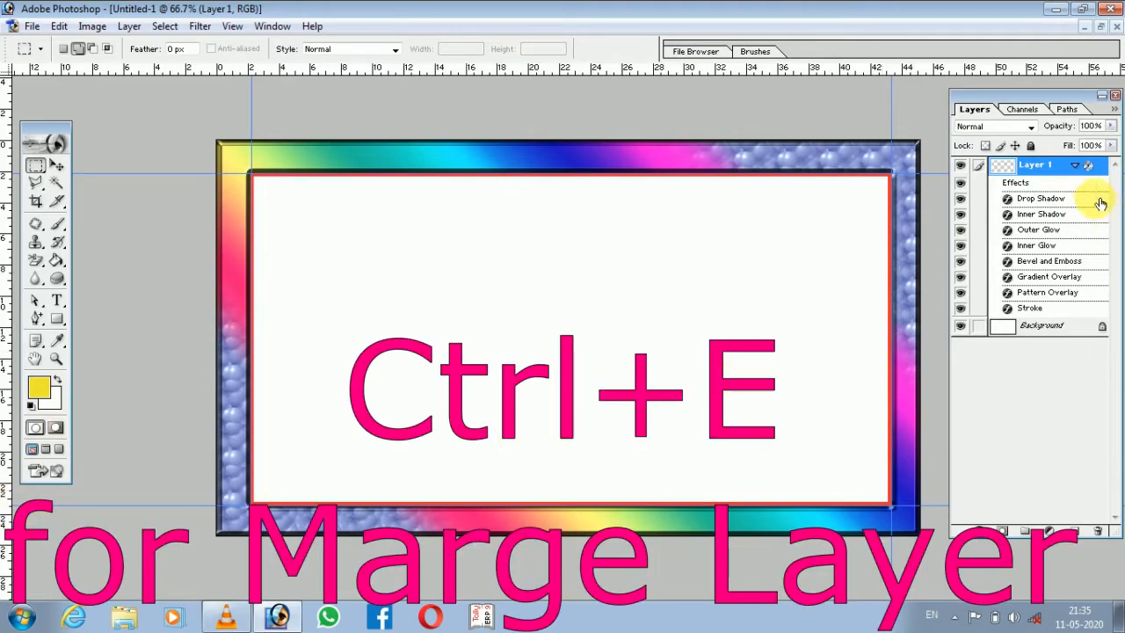
Merge the border layer into the background and select the white centre area with the Magic Wand.
click(1076, 166)
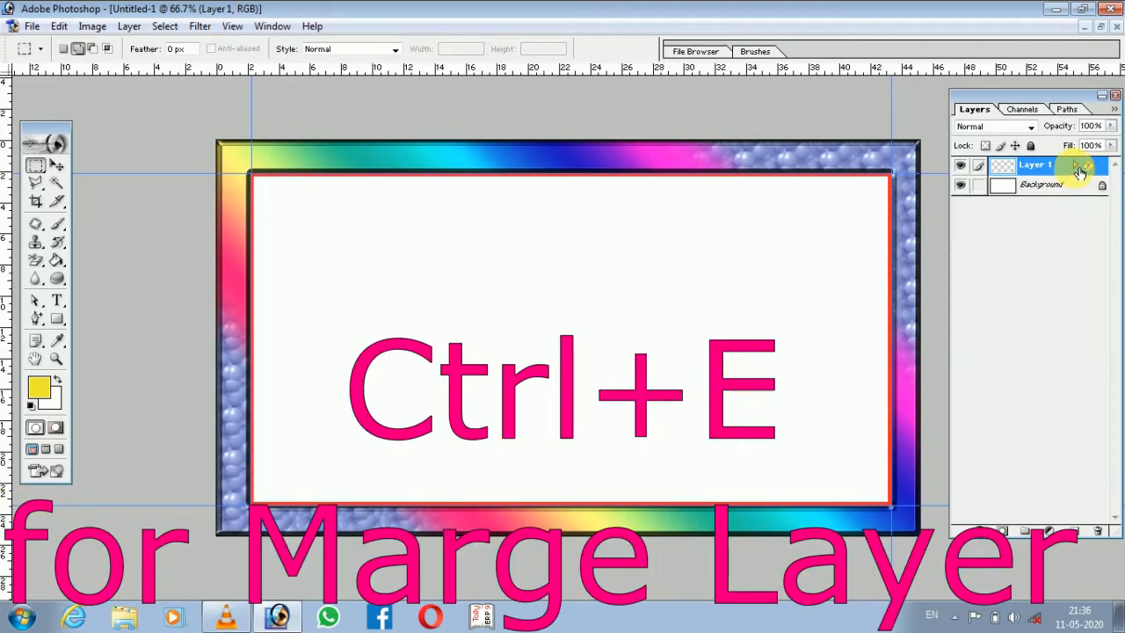
key(ctrl+e)
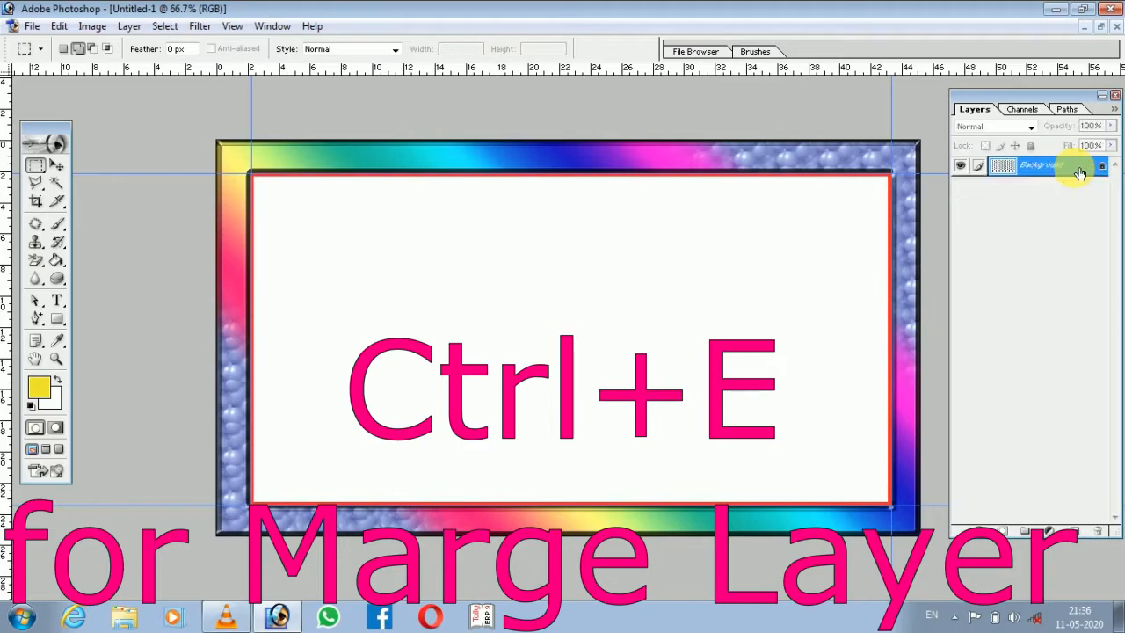
click(55, 184)
click(314, 211)
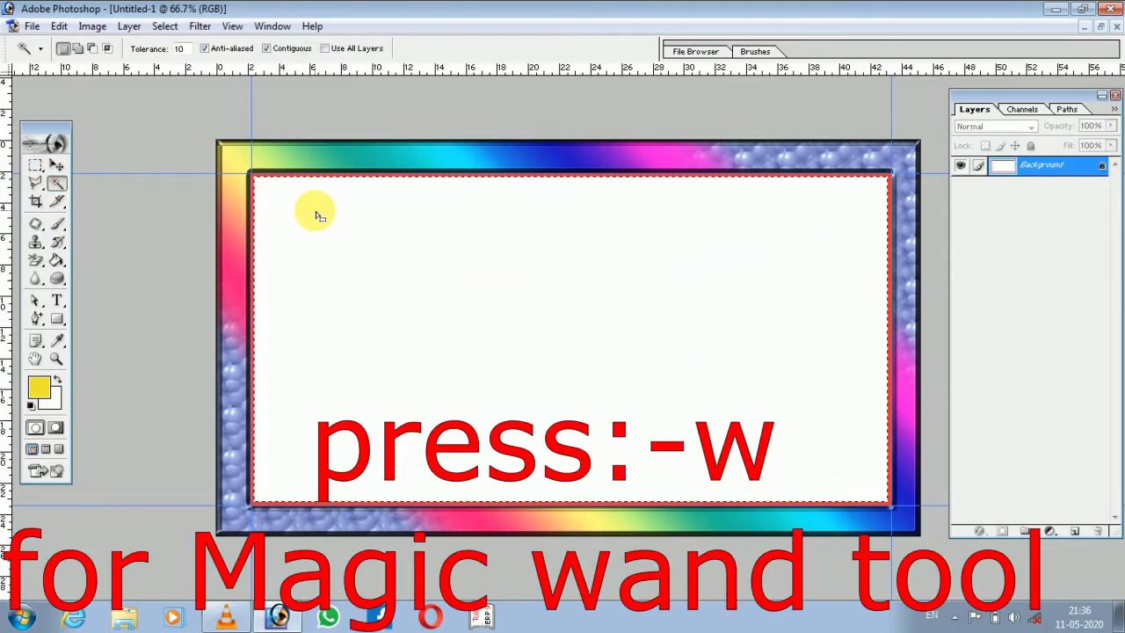
Erase the selected white centre to transparency with the Background Eraser and clear the selection.
mouse_move(52, 255)
mouse_down()
mouse_move(33, 257)
mouse_move(88, 271)
mouse_up()
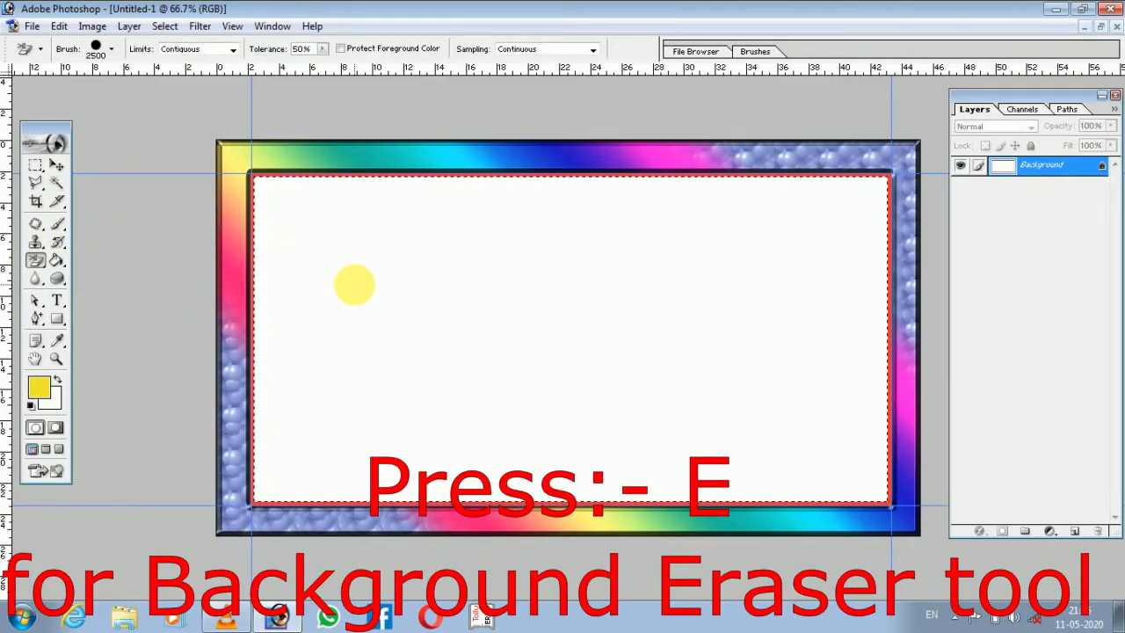
click(354, 284)
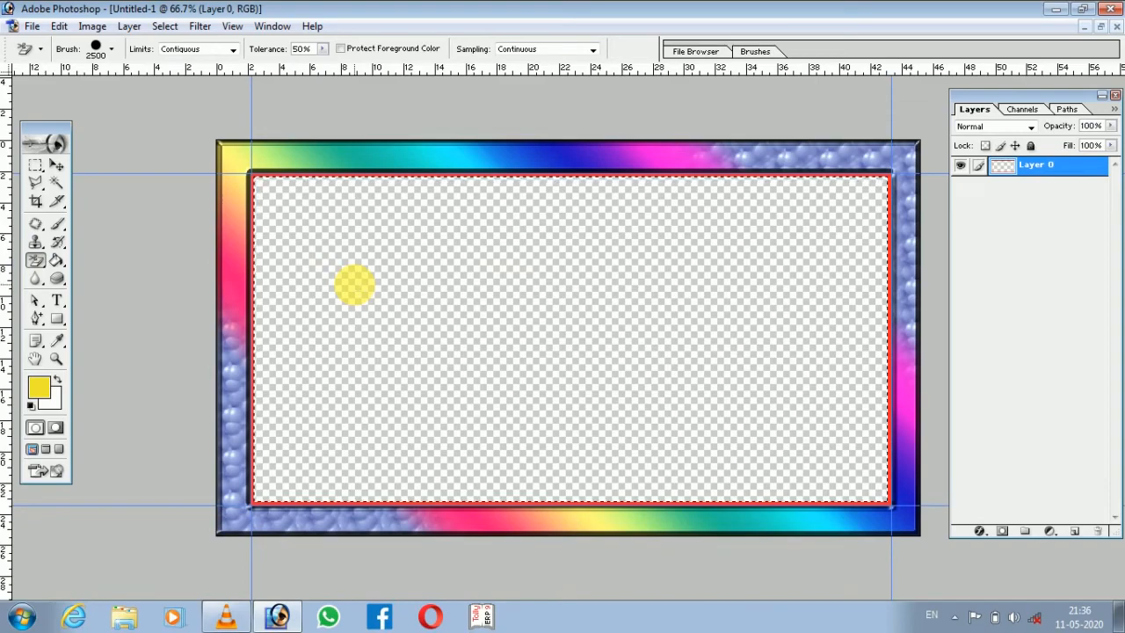
key(ctrl+d)
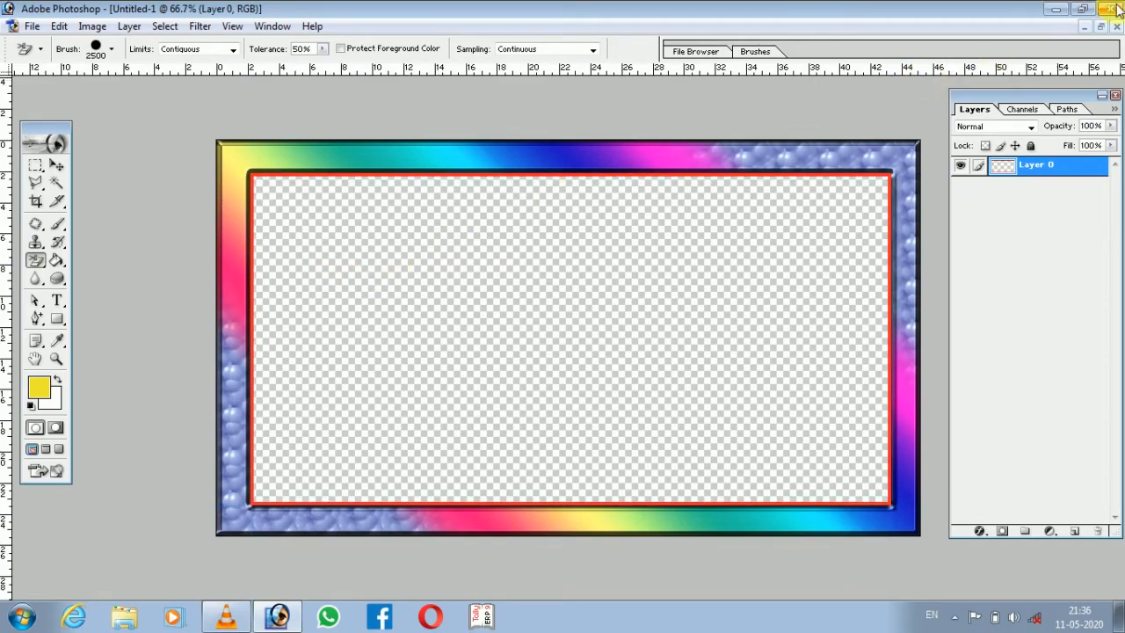
click(1104, 29)
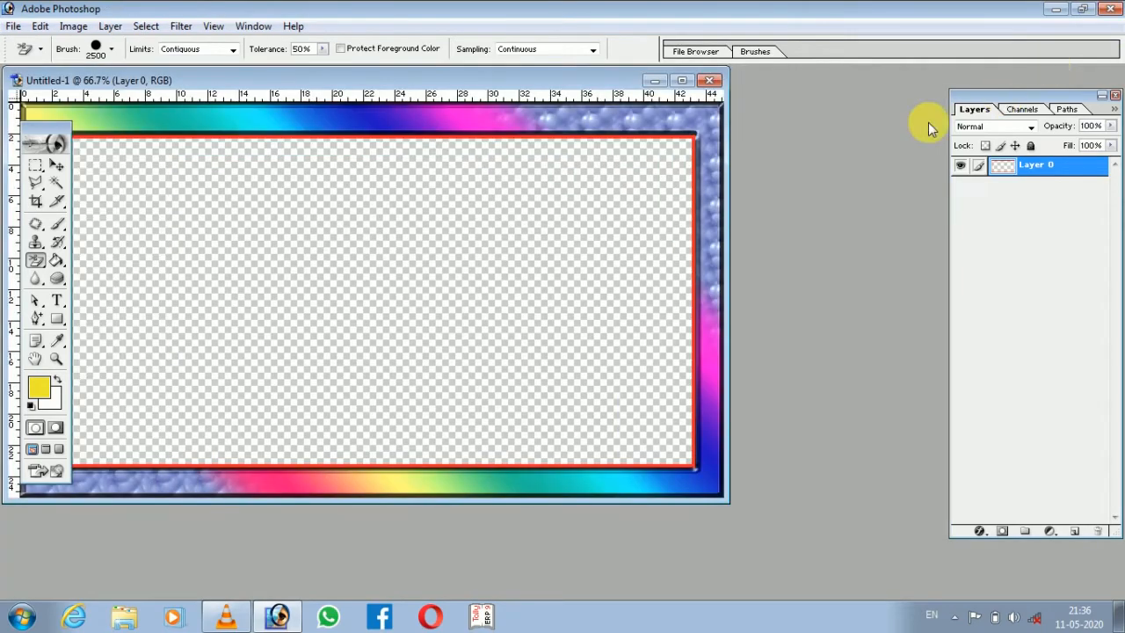
double_click(789, 182)
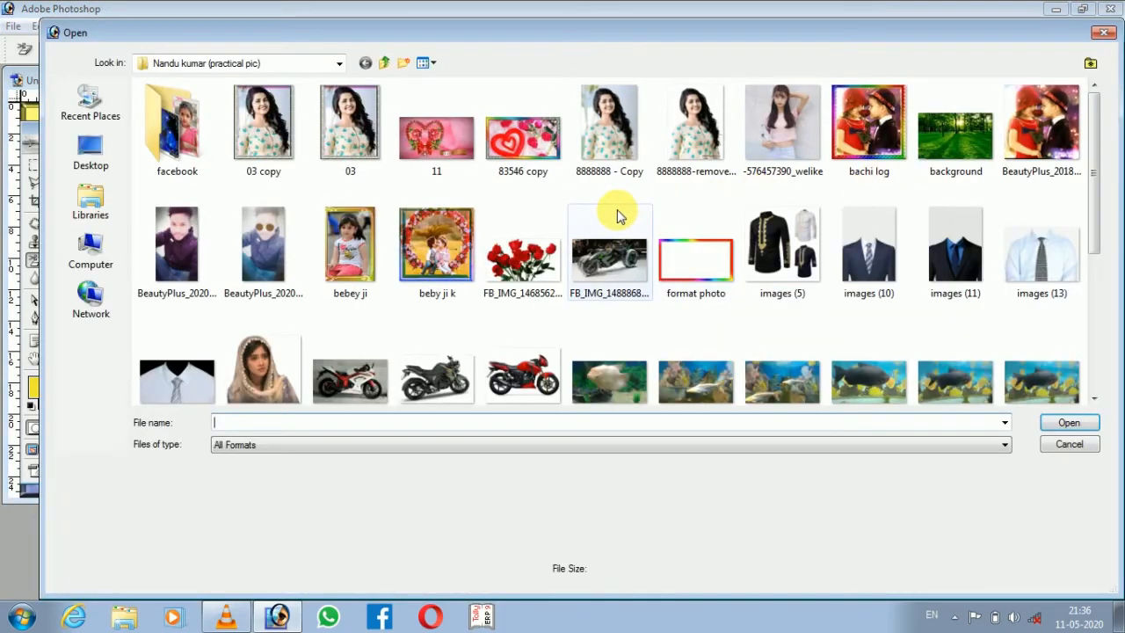
click(774, 118)
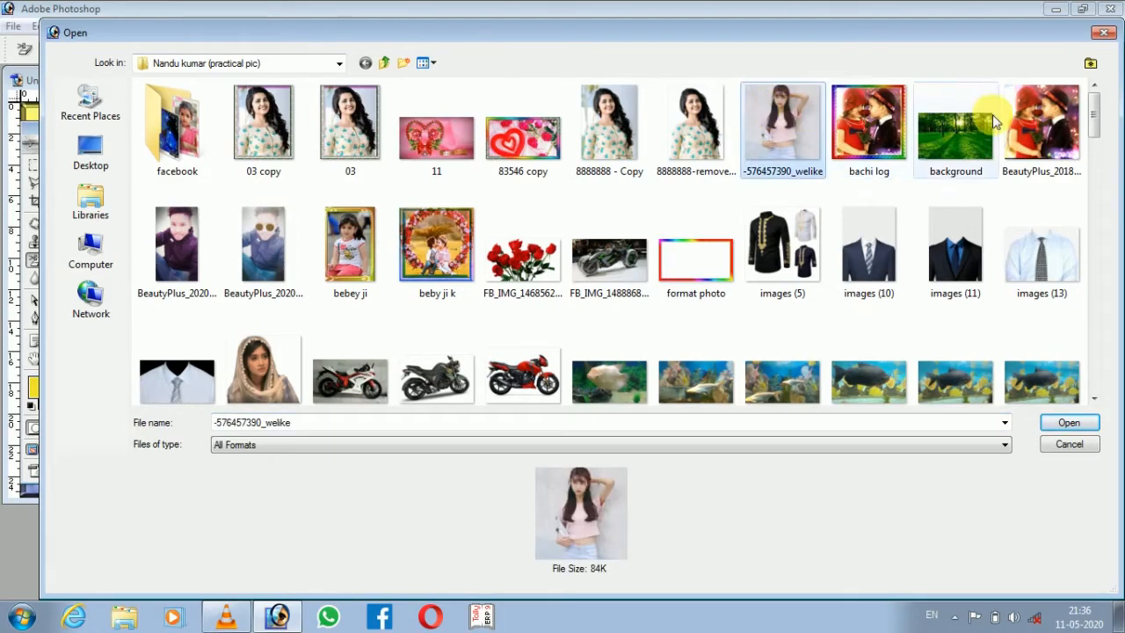
click(1038, 119)
click(1068, 422)
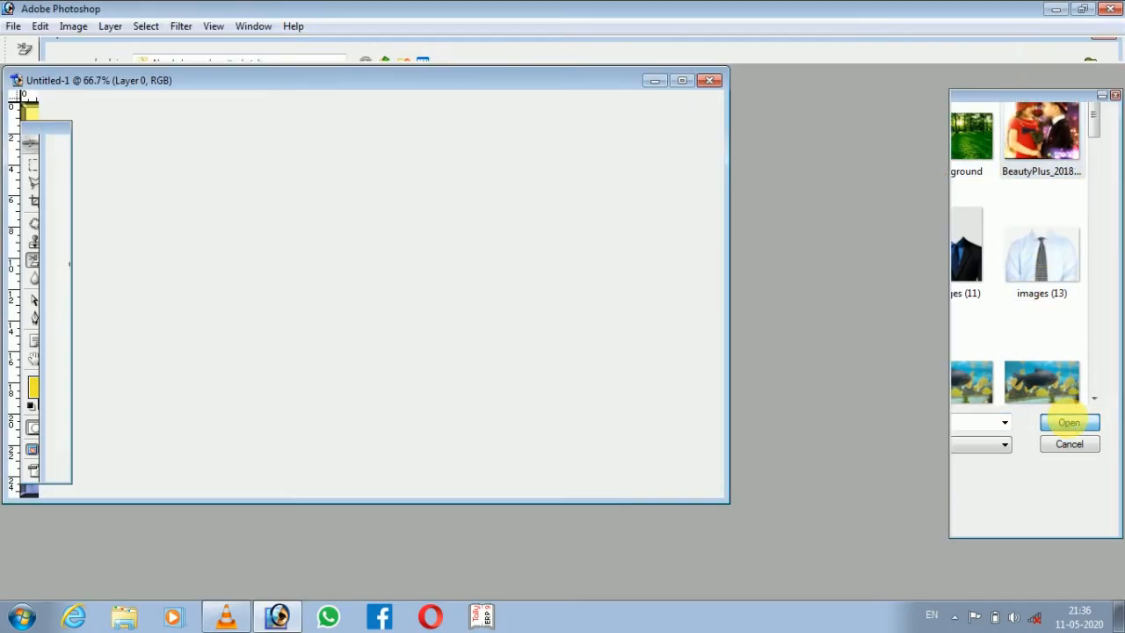
drag(357, 82, 814, 173)
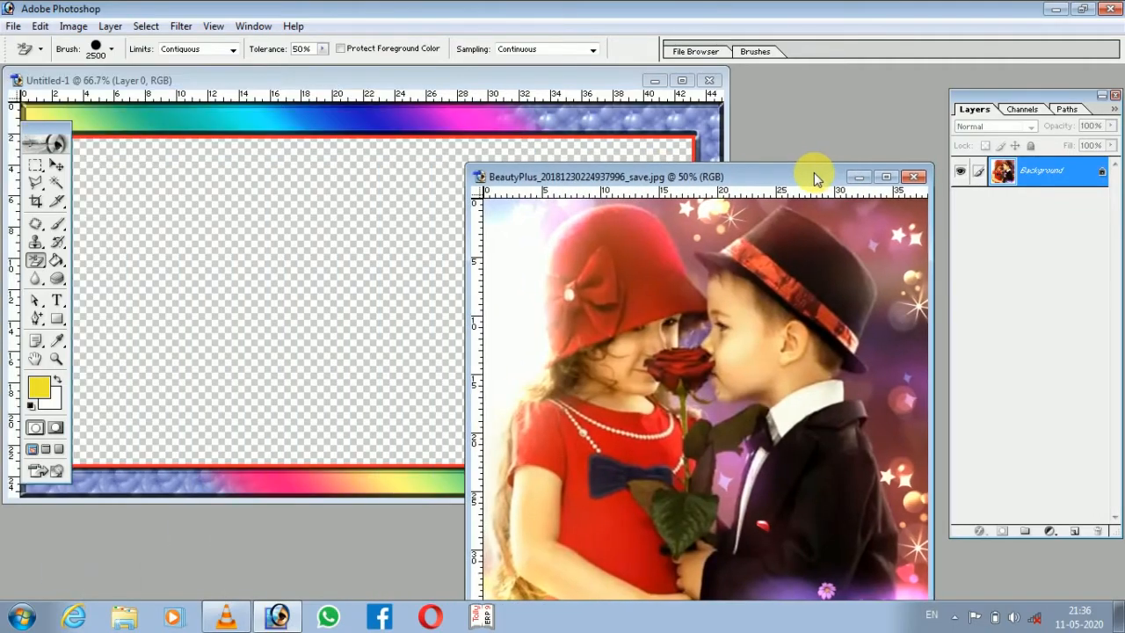
Copy the frame layer from Untitled-1 onto the opened photo with the Move tool.
click(56, 165)
click(213, 126)
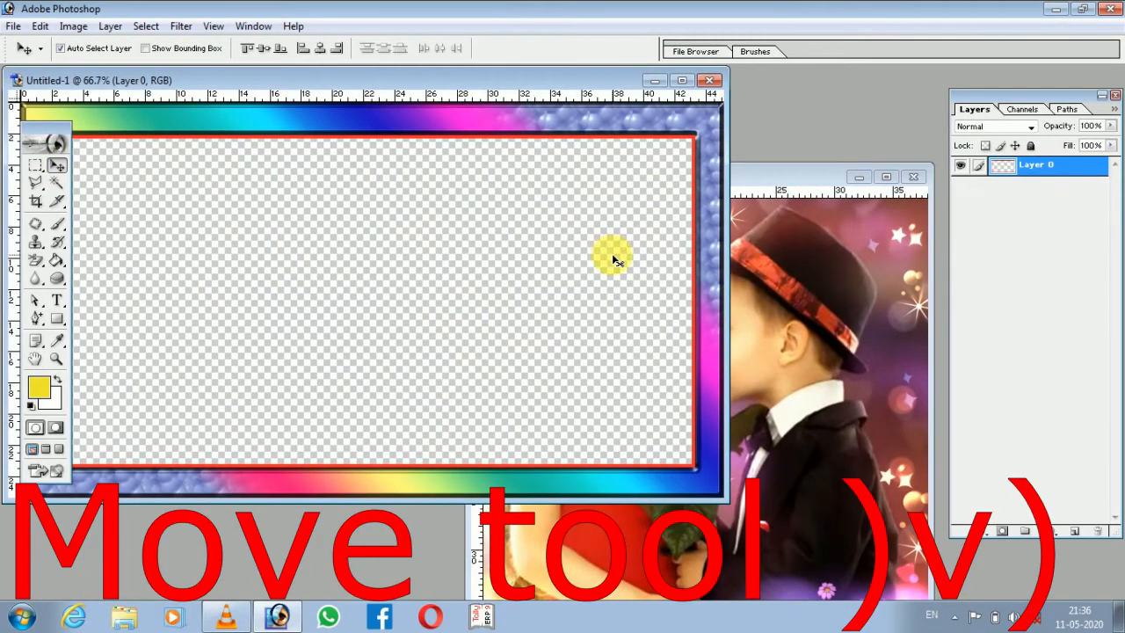
drag(628, 118, 762, 276)
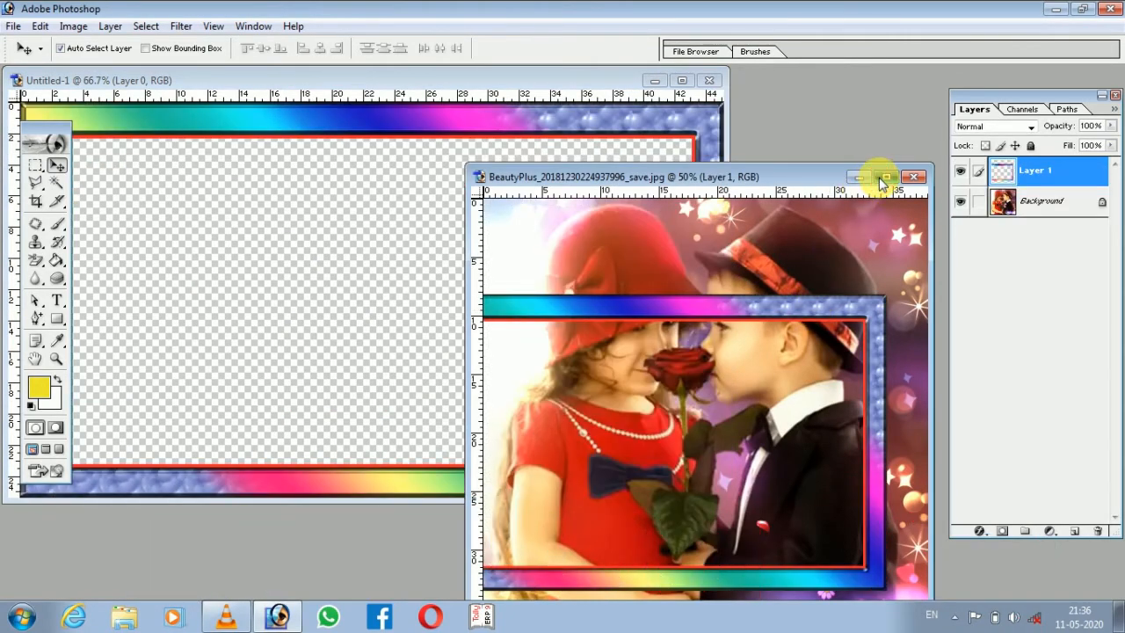
Maximize the photo and free-transform the frame to fit its edges, scaling it to 84.3% width and 150.4% height.
click(886, 177)
key(ctrl+minus)
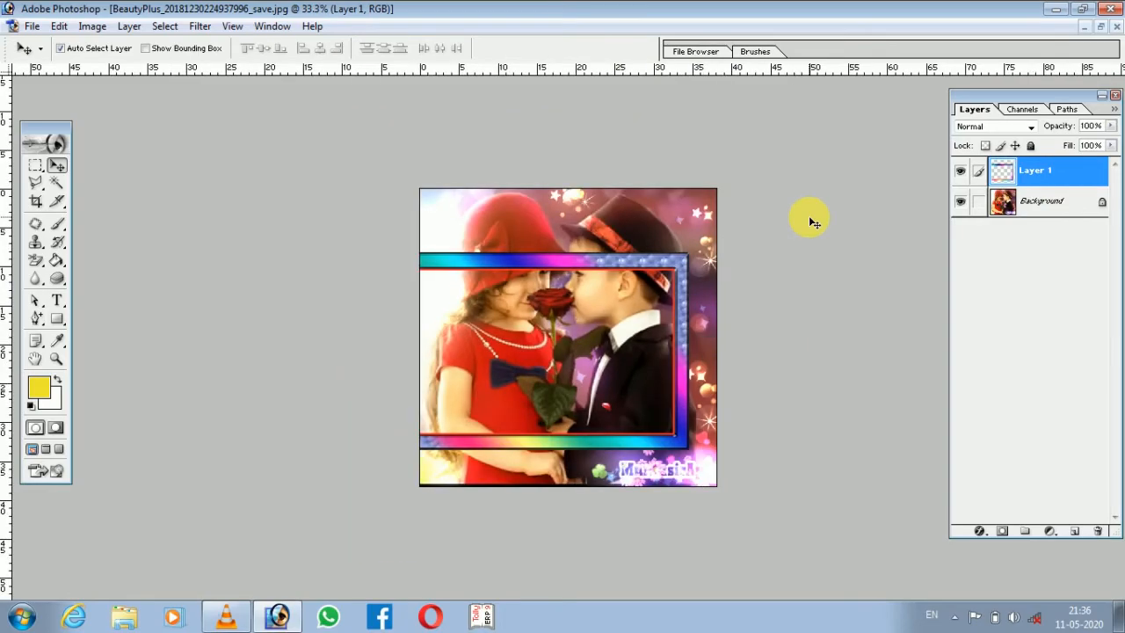
key(ctrl+t)
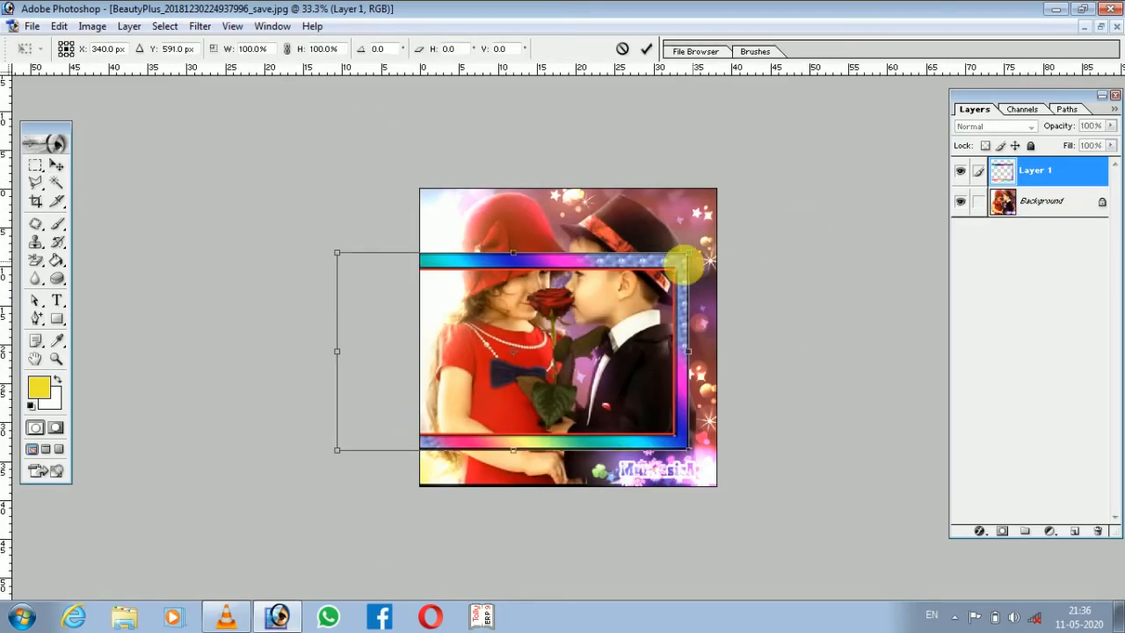
drag(533, 262, 625, 226)
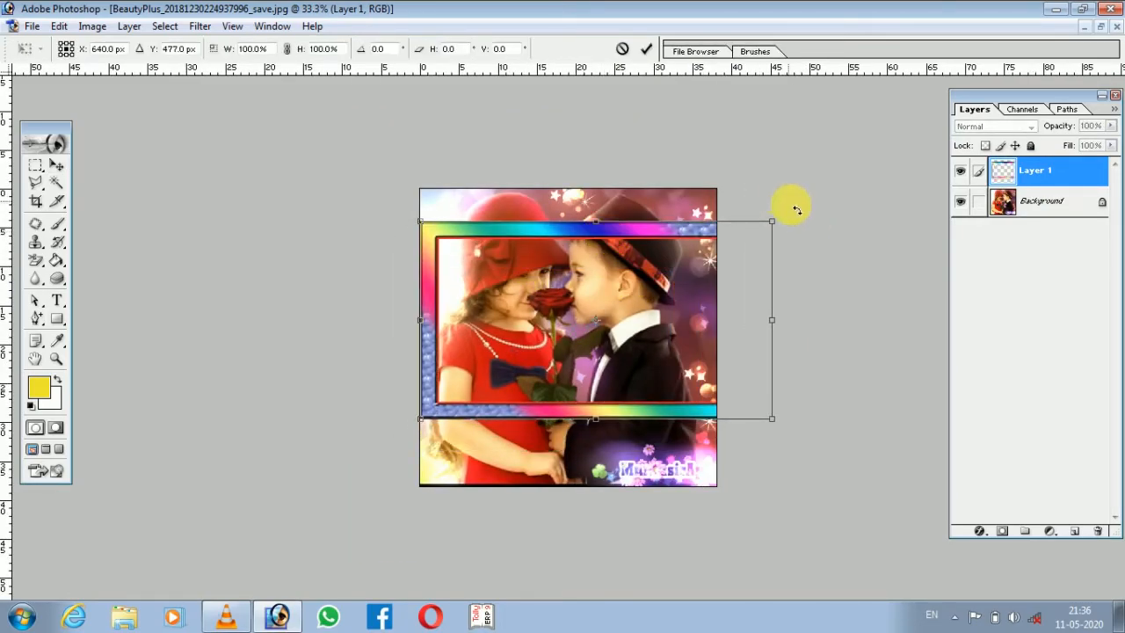
drag(785, 327, 726, 322)
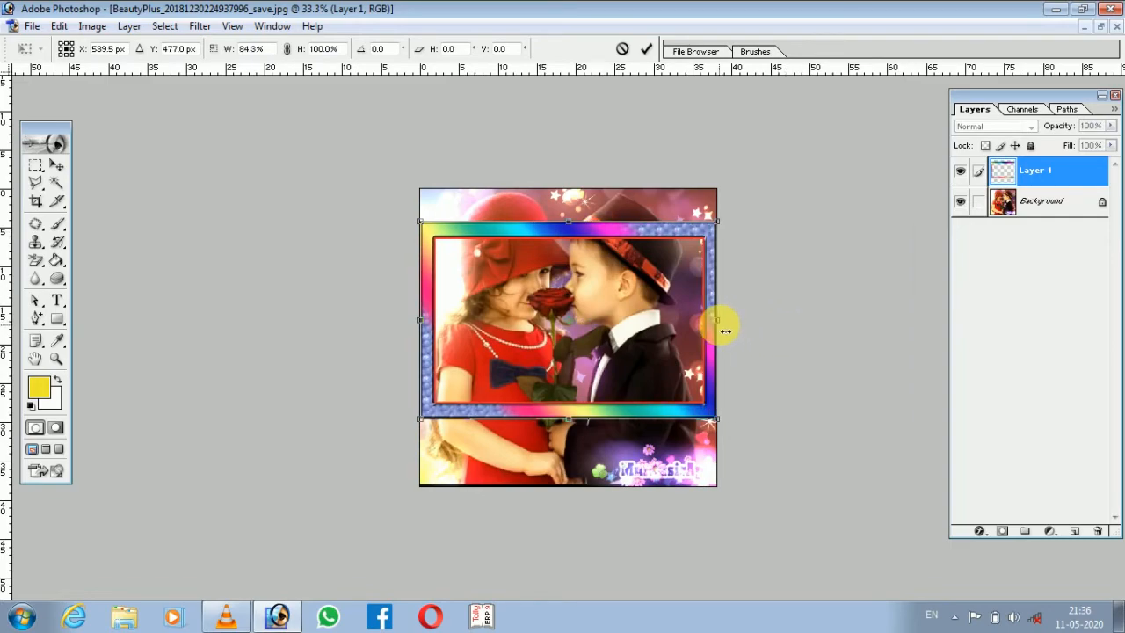
drag(571, 228, 574, 188)
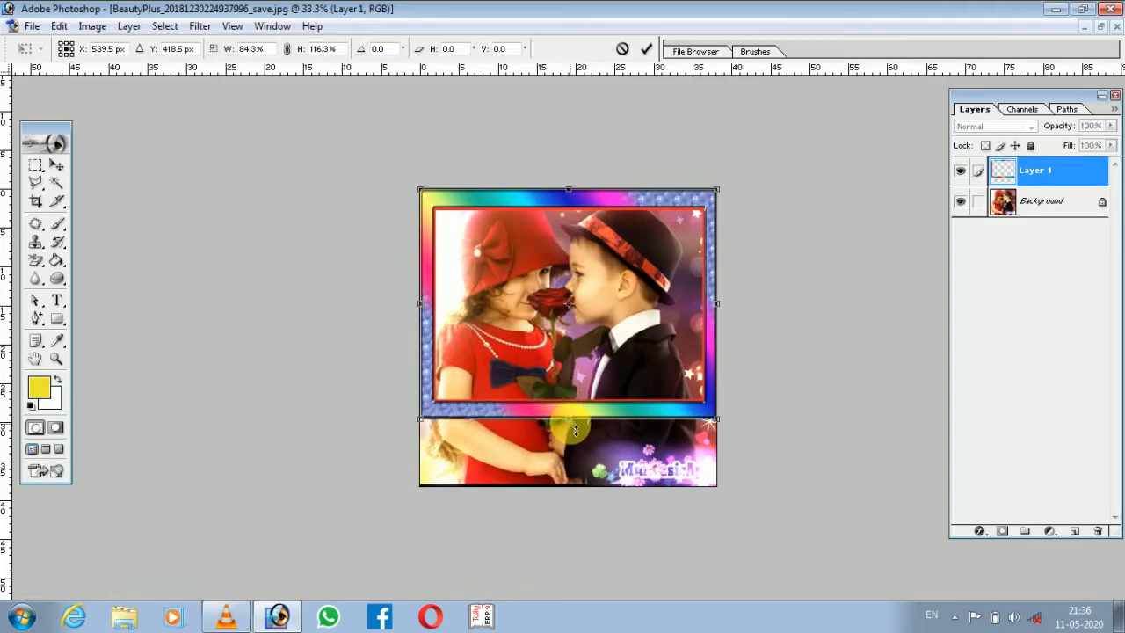
drag(575, 428, 583, 497)
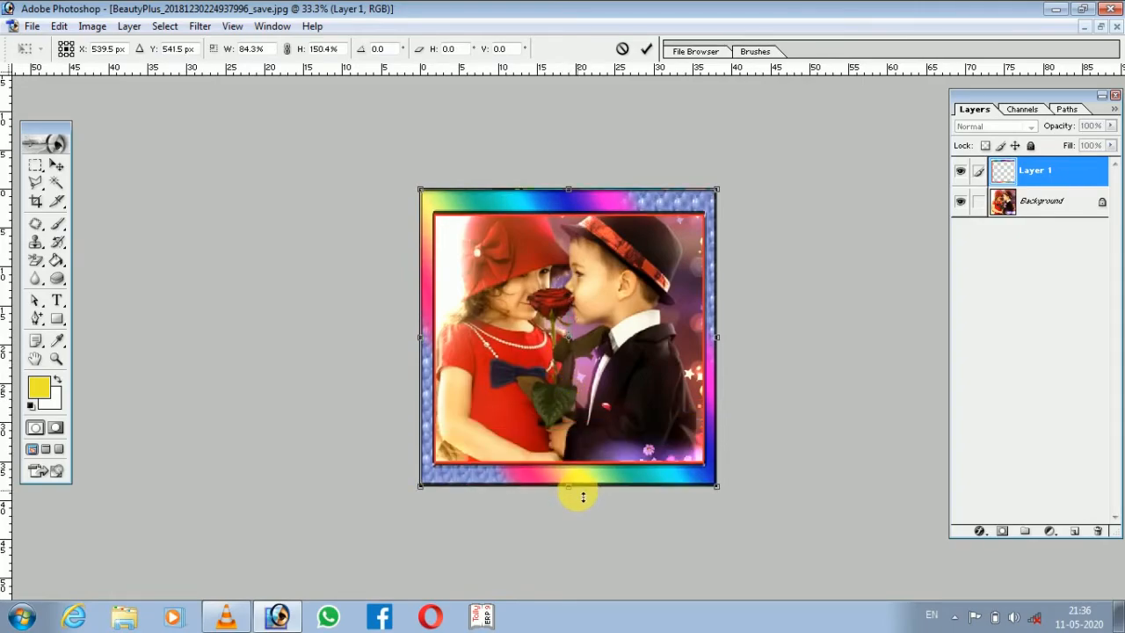
Stretch the frame's upper edge slightly beyond the photo to 155.7% height and adjust its lower edge.
key(ctrl+plus)
key(ctrl+plus)
key(ctrl+minus)
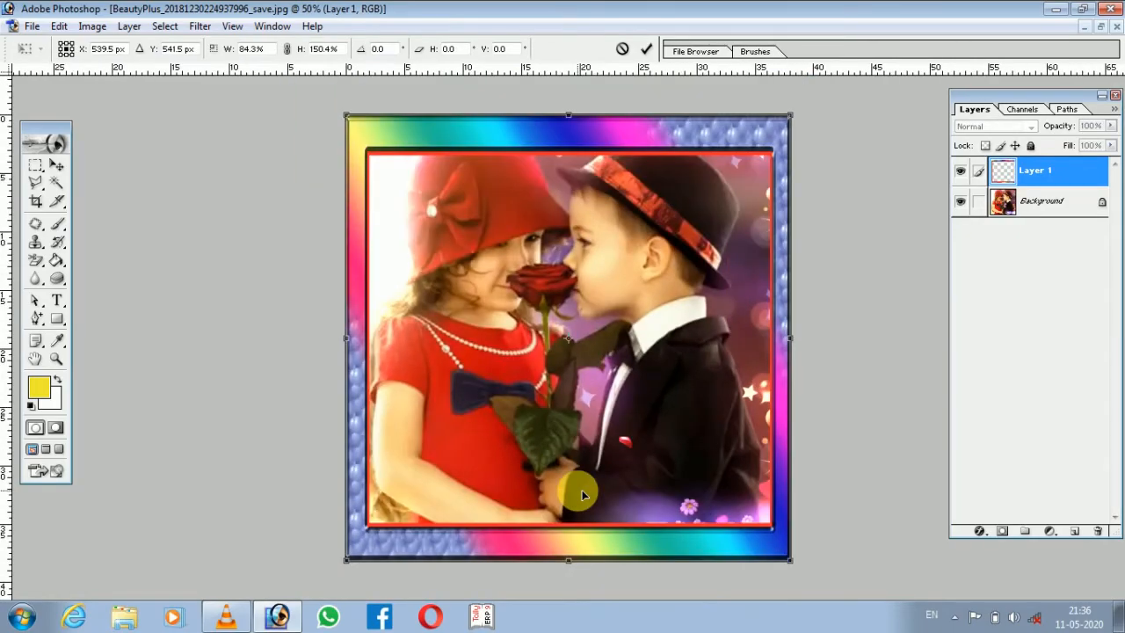
drag(572, 113, 574, 98)
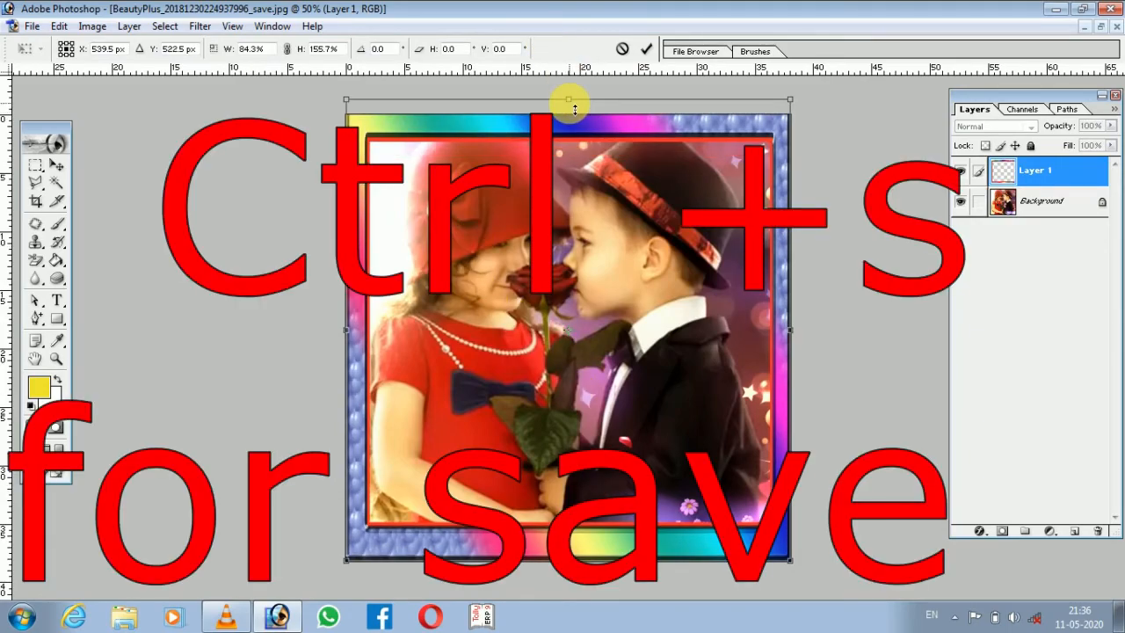
mouse_move(569, 560)
mouse_down()
mouse_move(576, 547)
mouse_move(577, 562)
mouse_up()
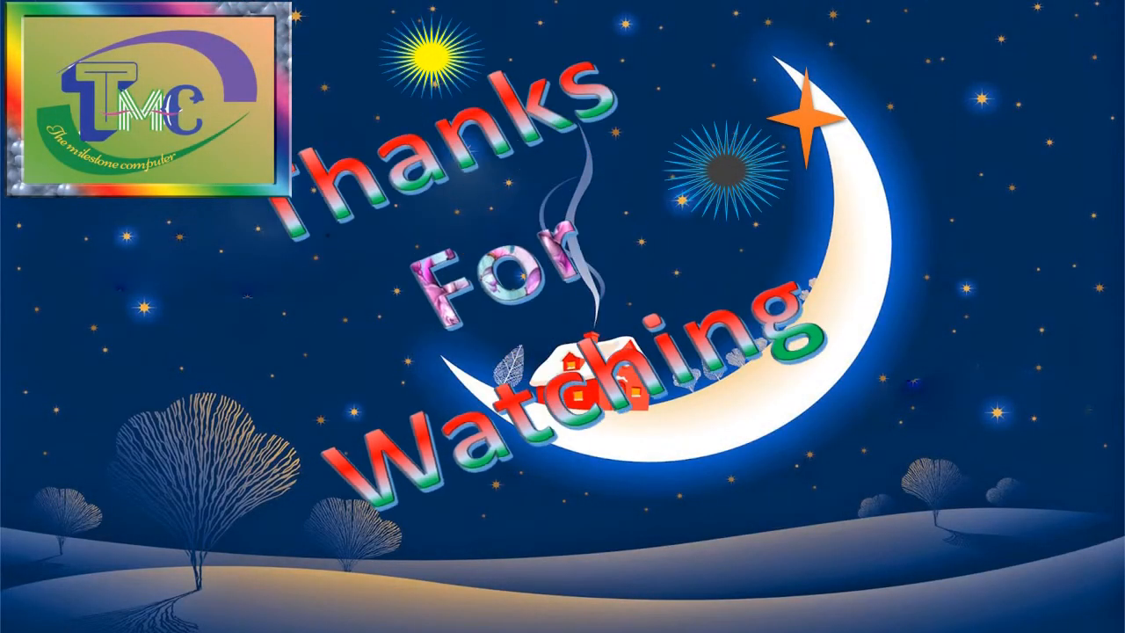